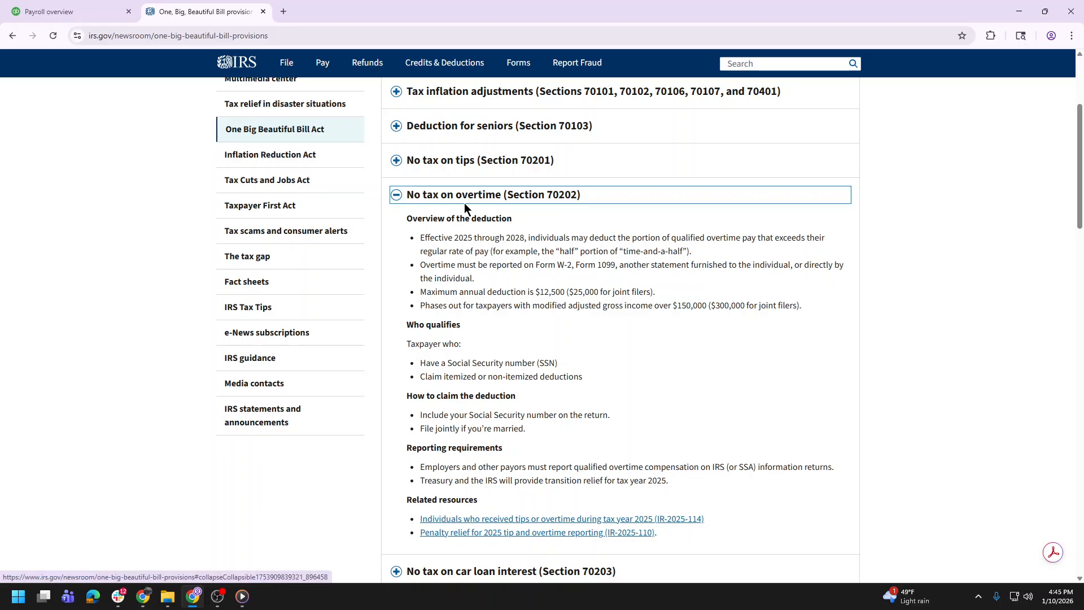
- Review the IRS "No tax on overtime" section, covering the half portion of time-and-a-half, other statements furnished, and employer reporting requirements
key("ctrl")
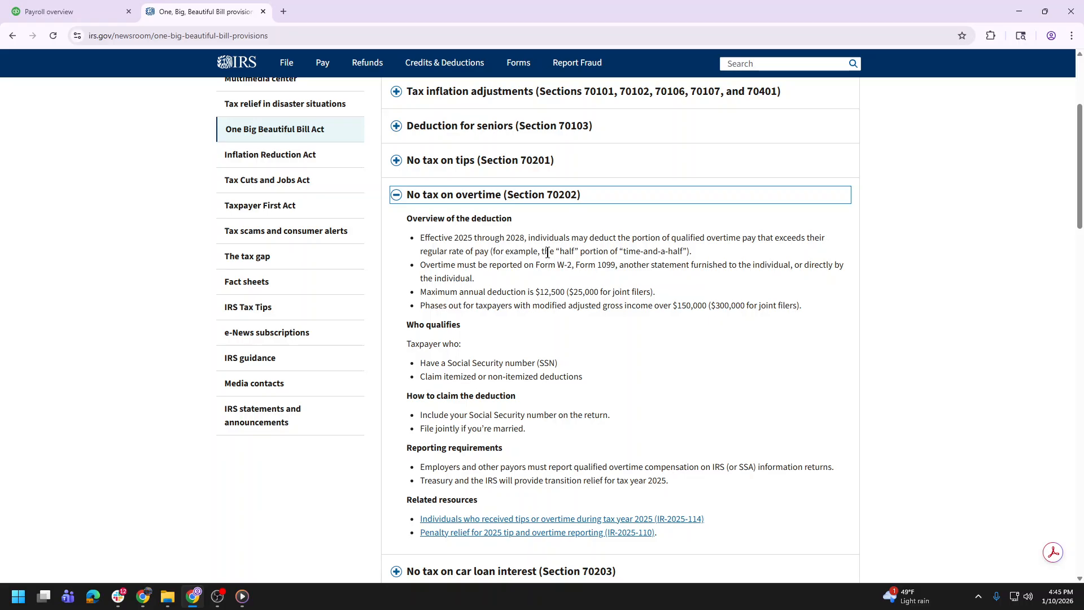
left_click_drag(560, 252, 690, 249)
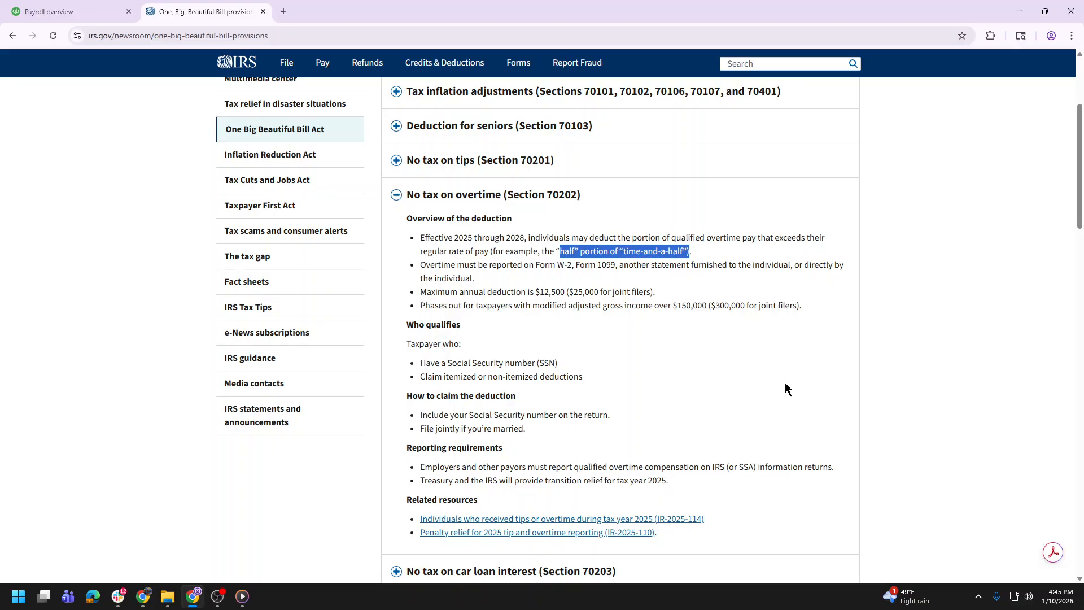
left_click(619, 266)
left_click_drag(620, 266, 769, 274)
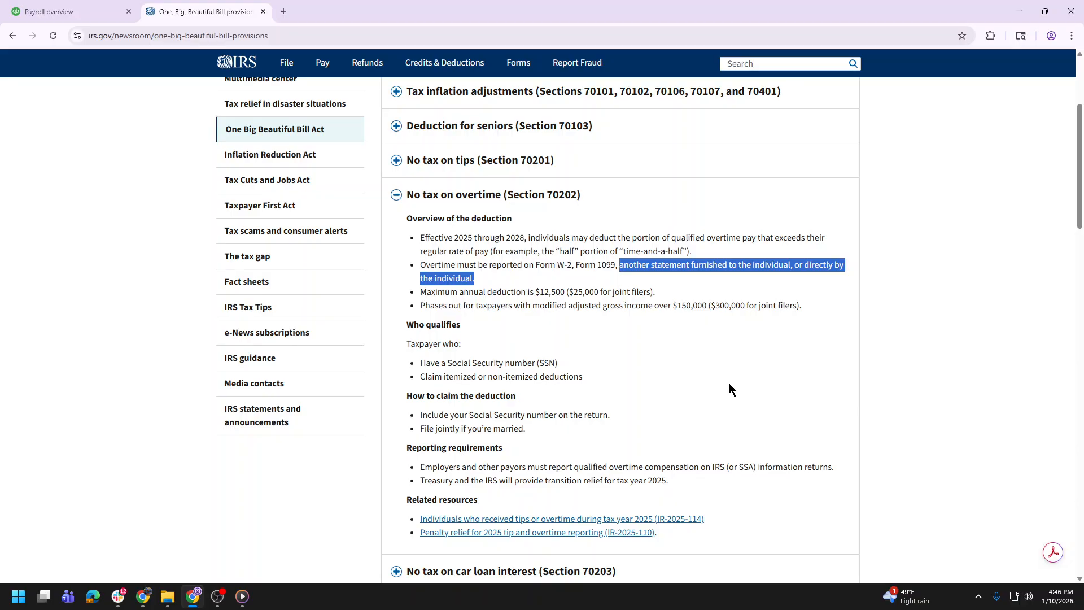
left_click(677, 480)
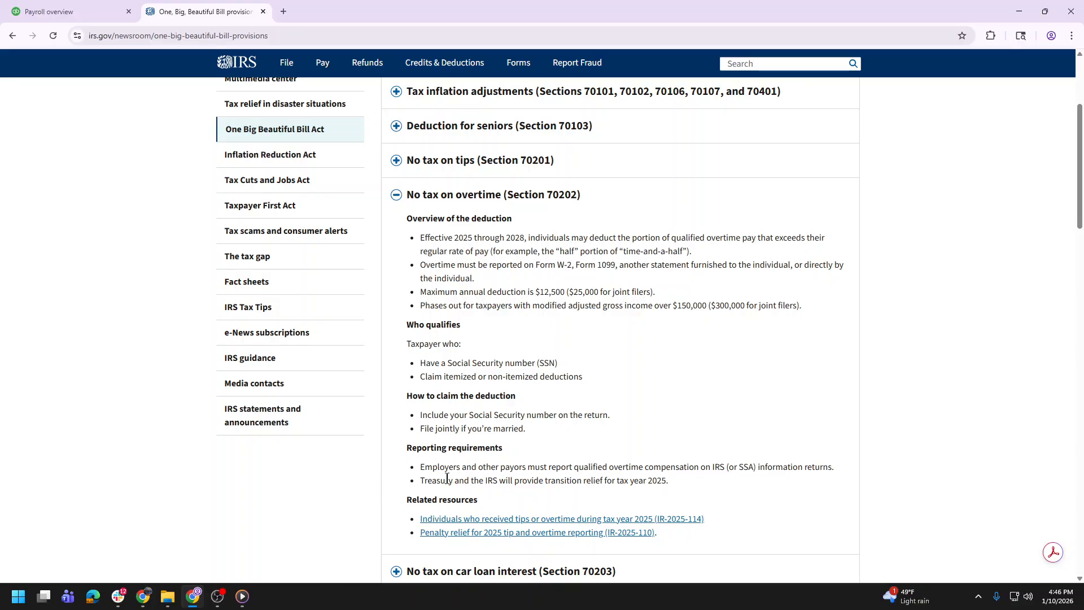
left_click_drag(420, 468, 728, 466)
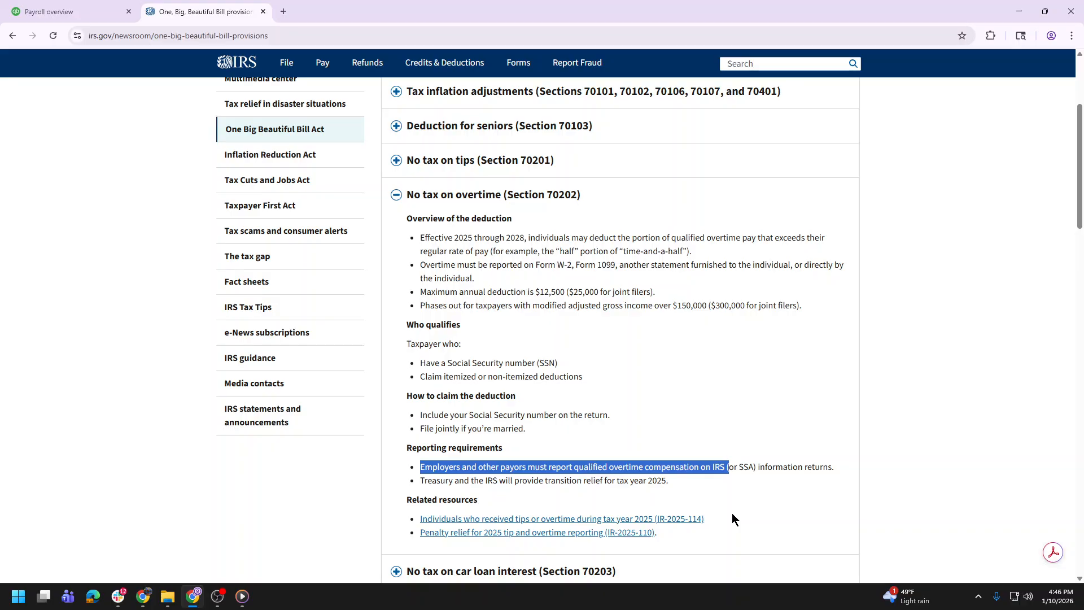
- Switch to QuickBooks Payroll and open the profile of the last employee in the employee list
left_click(99, 11)
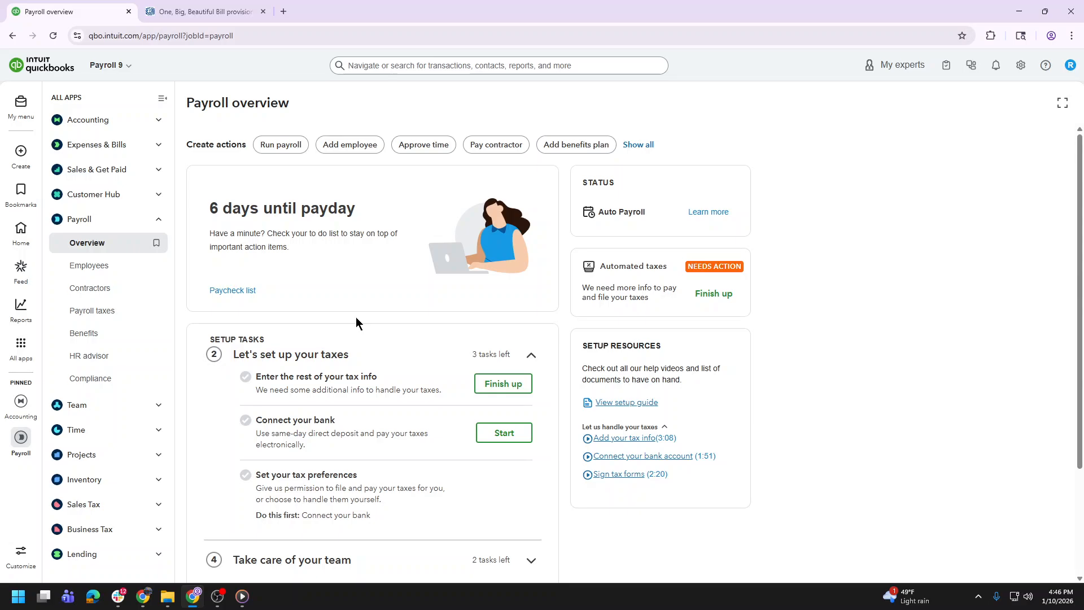
left_click(88, 272)
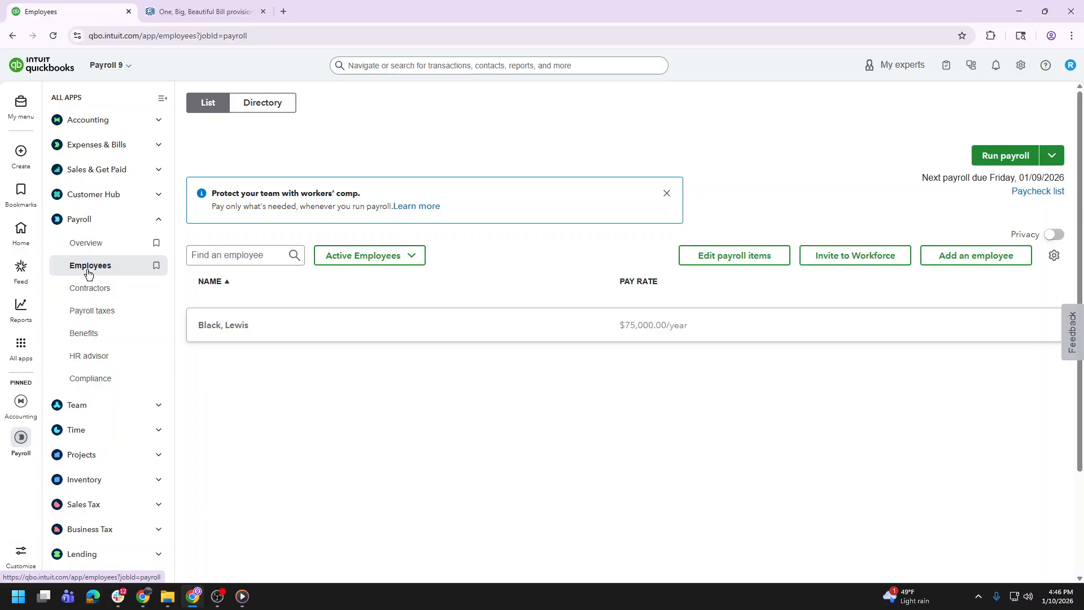
scroll(388, 385, "down", 3)
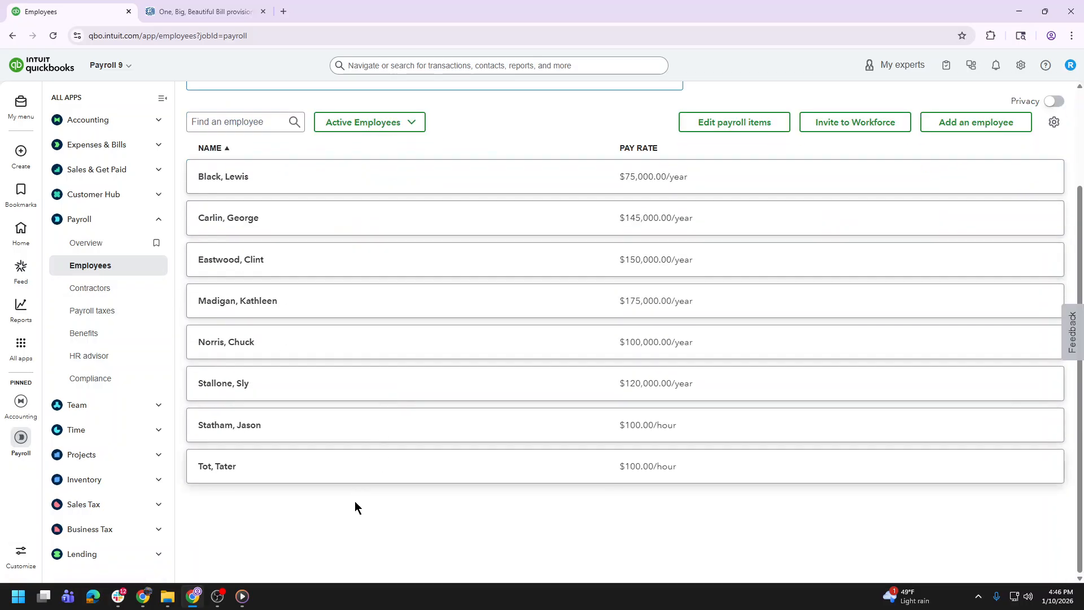
left_click(336, 479)
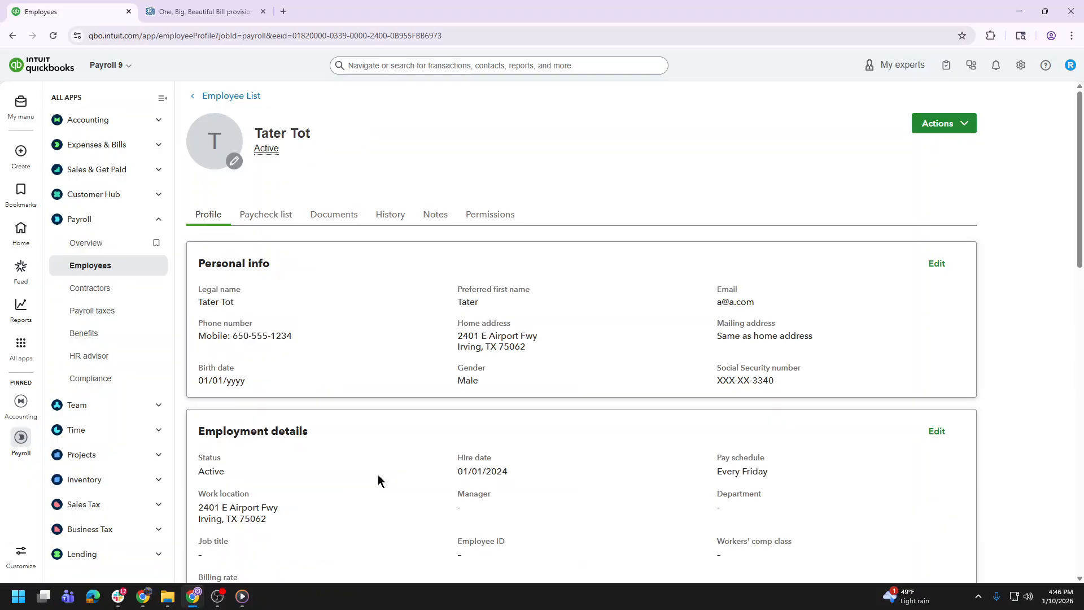
- Examine the regular and overtime rates and the taxes on the employee's 01/02/2026 paycheck, and close it
left_click(260, 220)
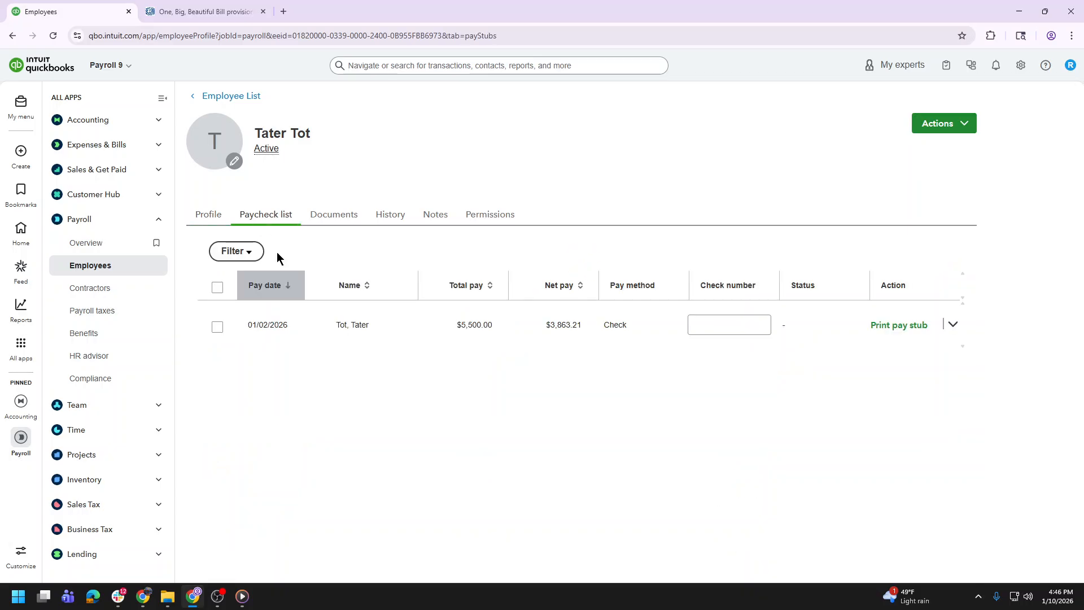
left_click(455, 331)
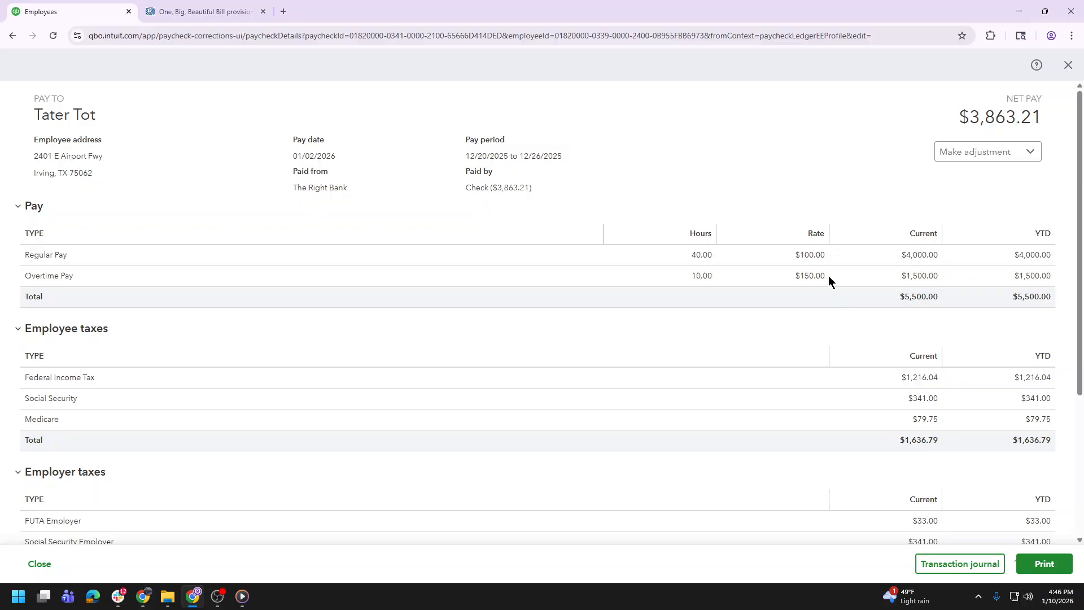
left_click_drag(828, 276, 751, 283)
left_click_drag(826, 255, 790, 257)
scroll(757, 310, "down", 3)
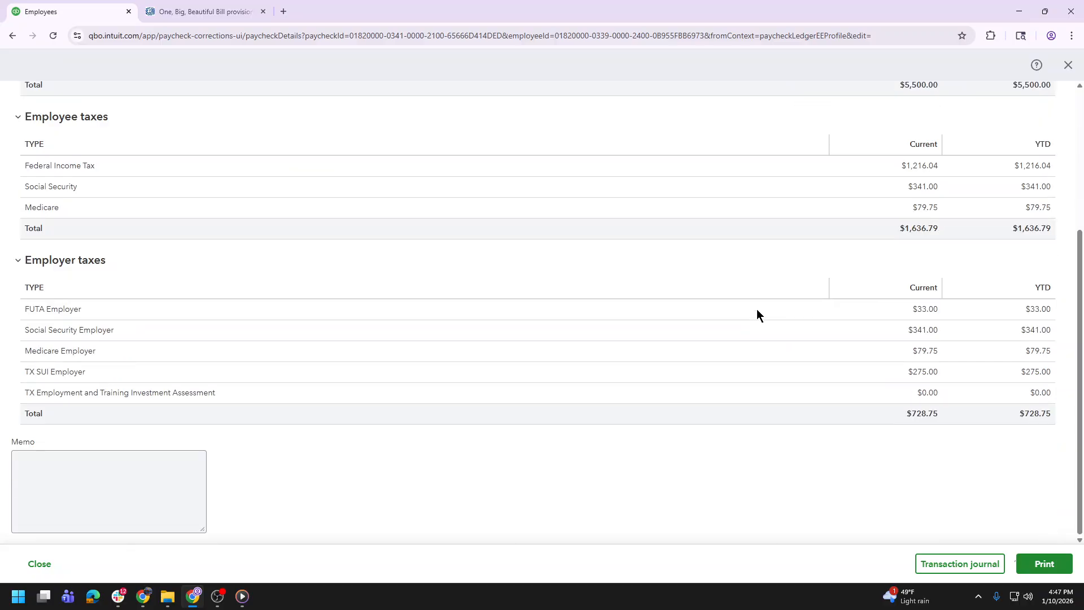
scroll(757, 309, "up", 3)
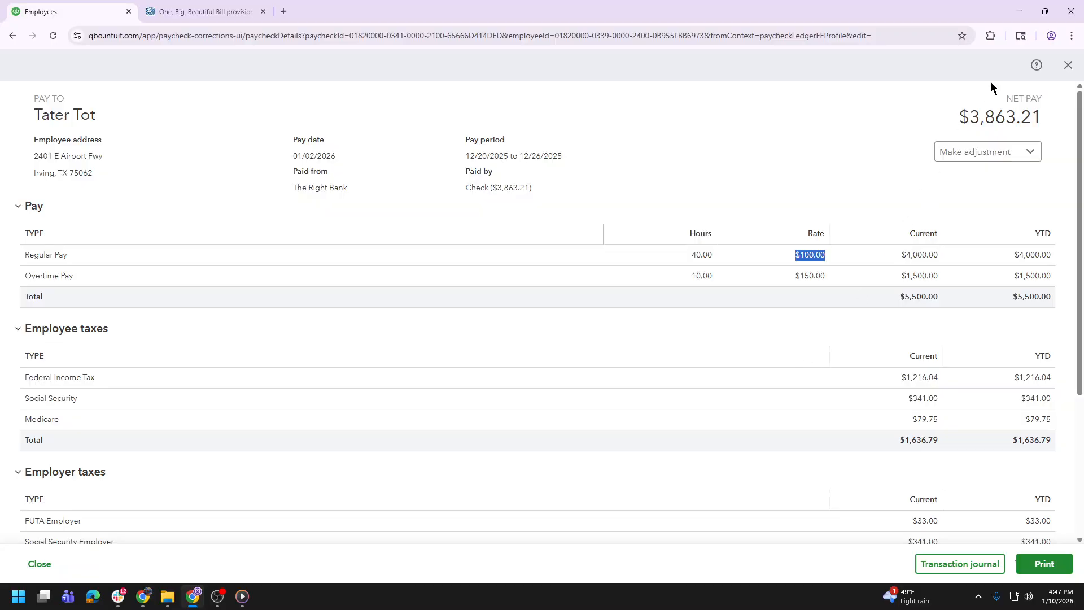
left_click(1068, 65)
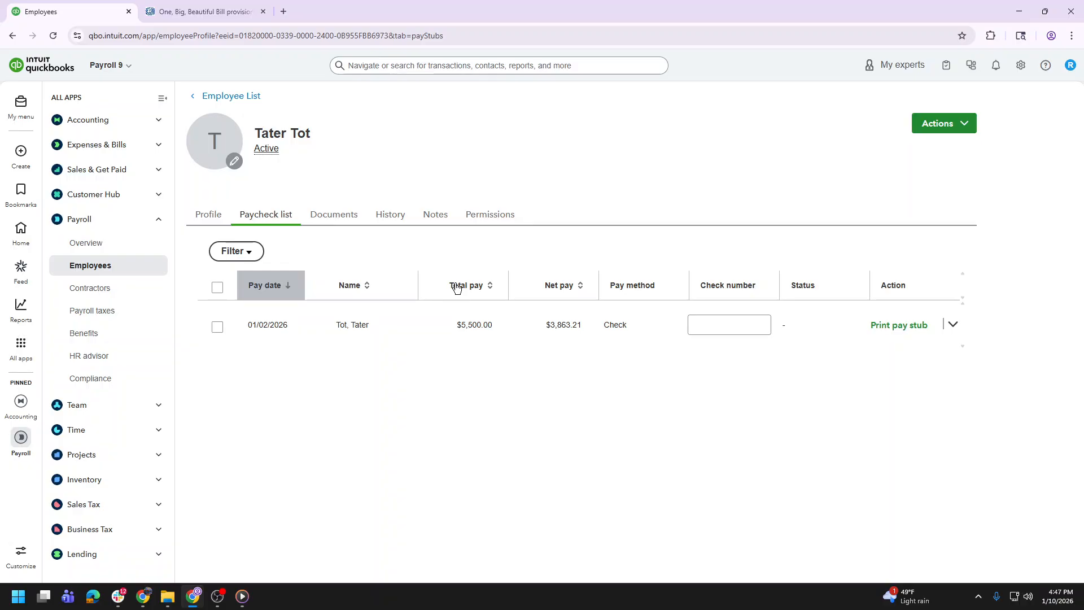
- Return to the employee's profile and check the Overtime Pay entry under the additional pay types
left_click(210, 224)
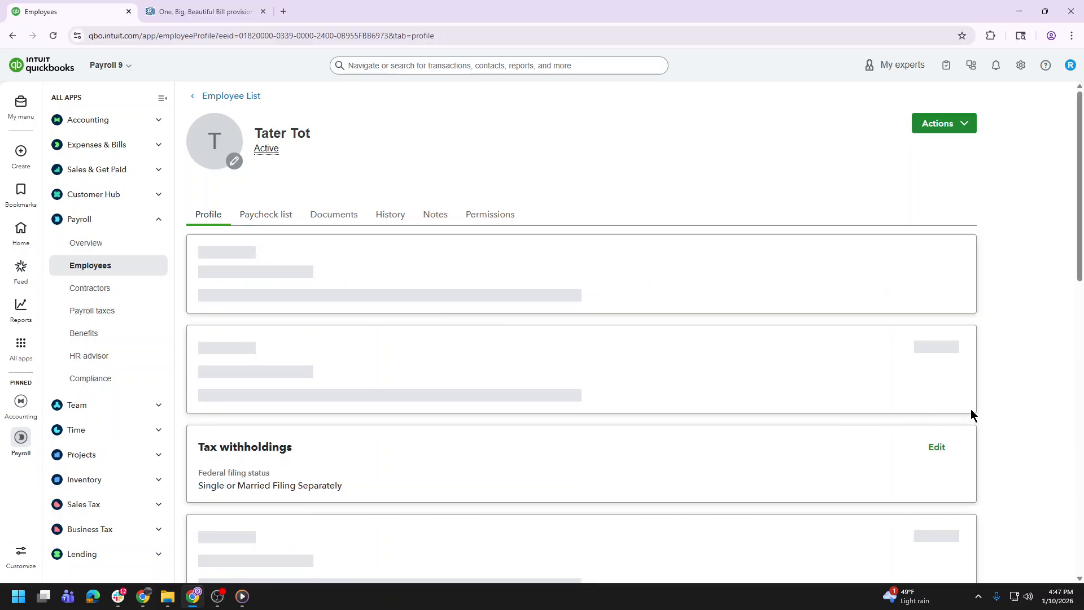
scroll(1011, 372, "down", 10)
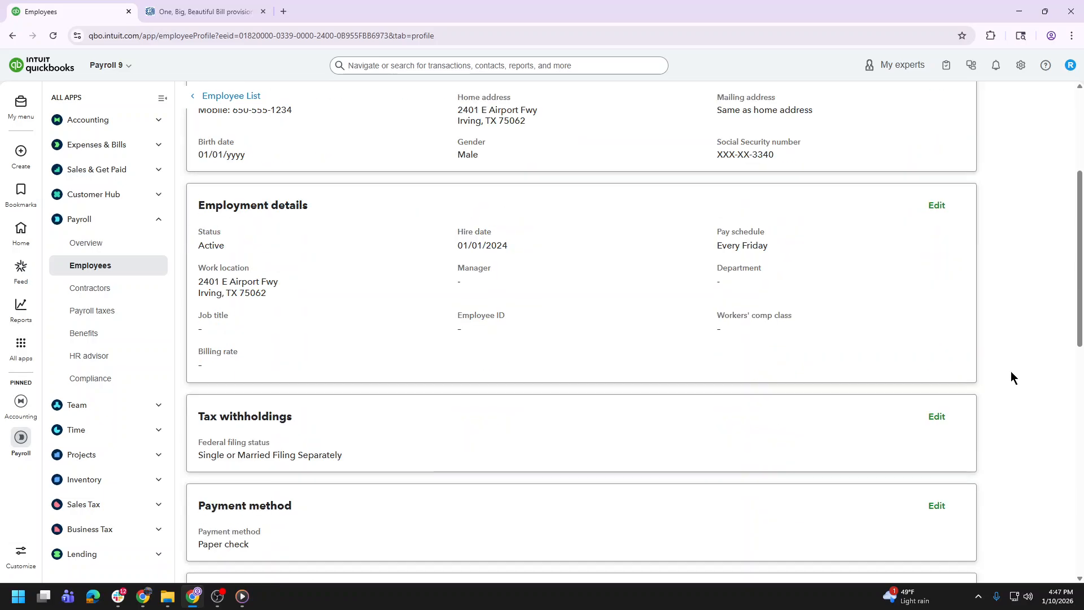
scroll(1011, 377, "down", 2)
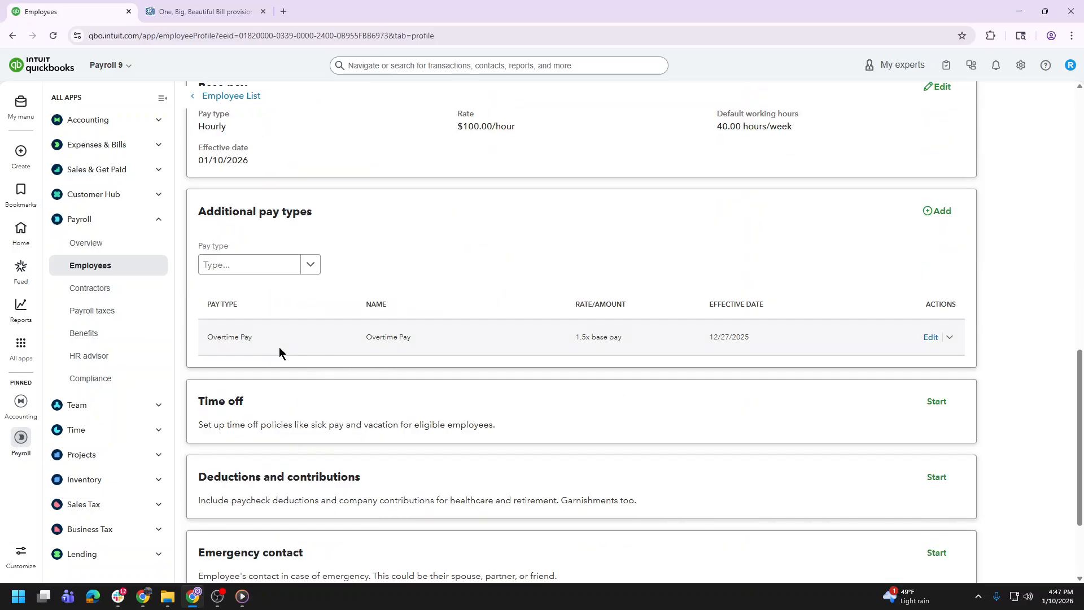
left_click_drag(203, 340, 255, 336)
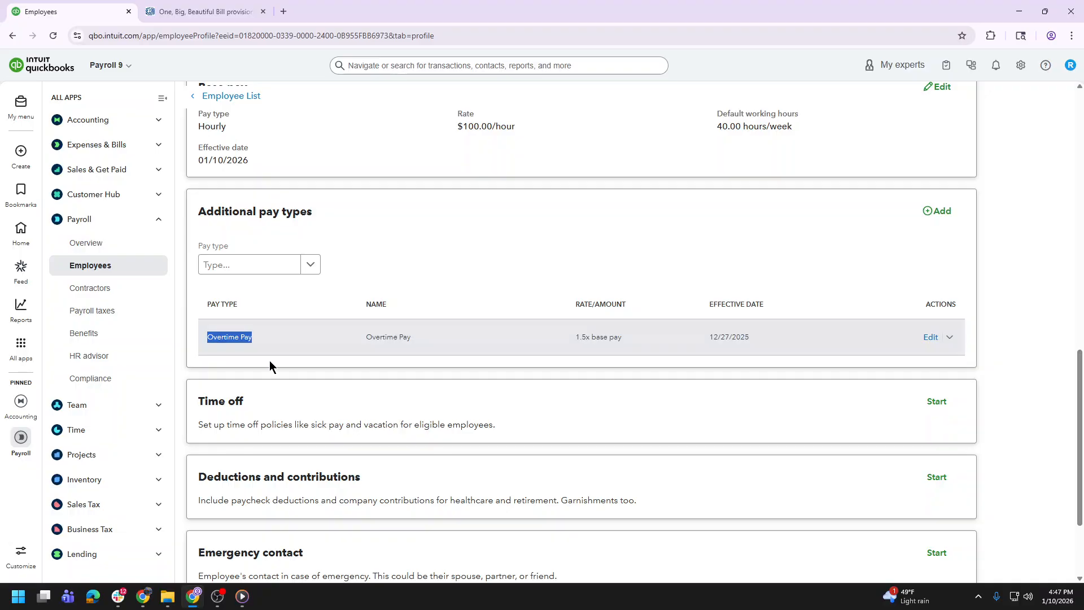
left_click(573, 236)
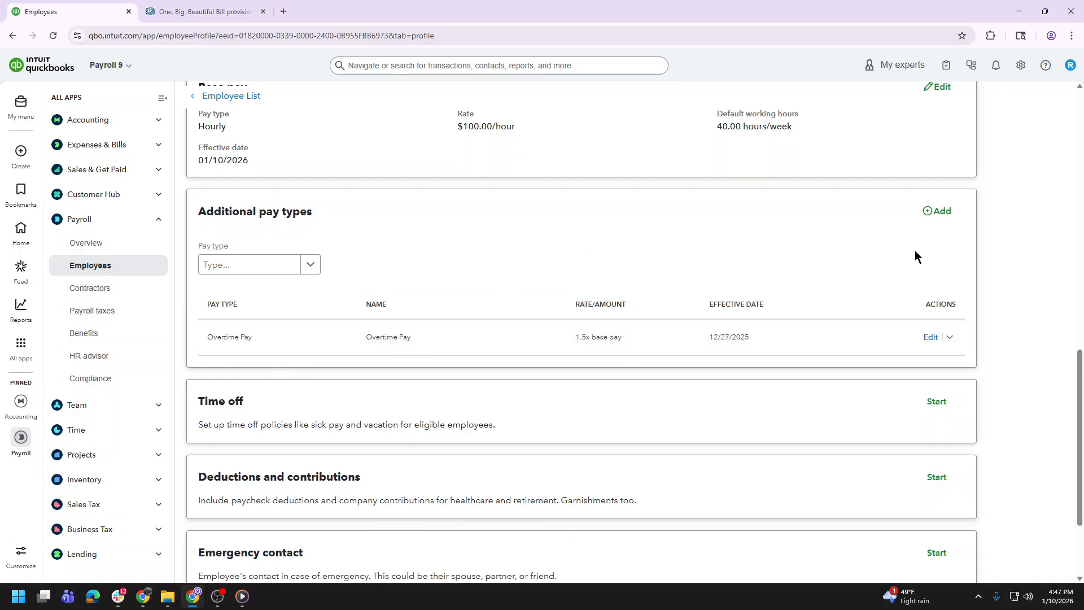
- Start adding an additional pay type for the employee and choose Qualified OT Tracking
left_click(947, 218)
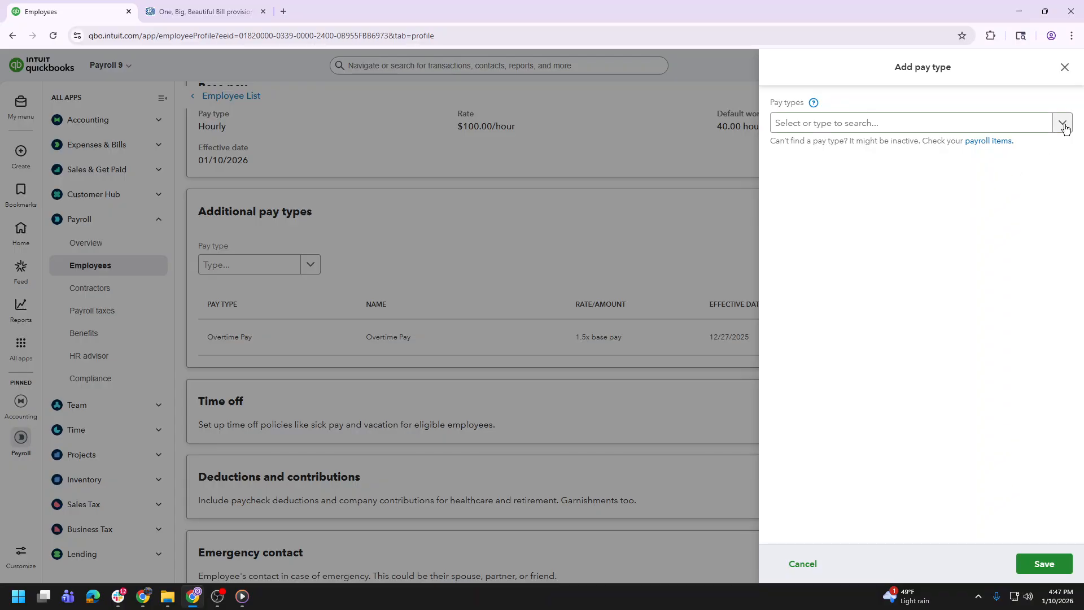
left_click(1063, 124)
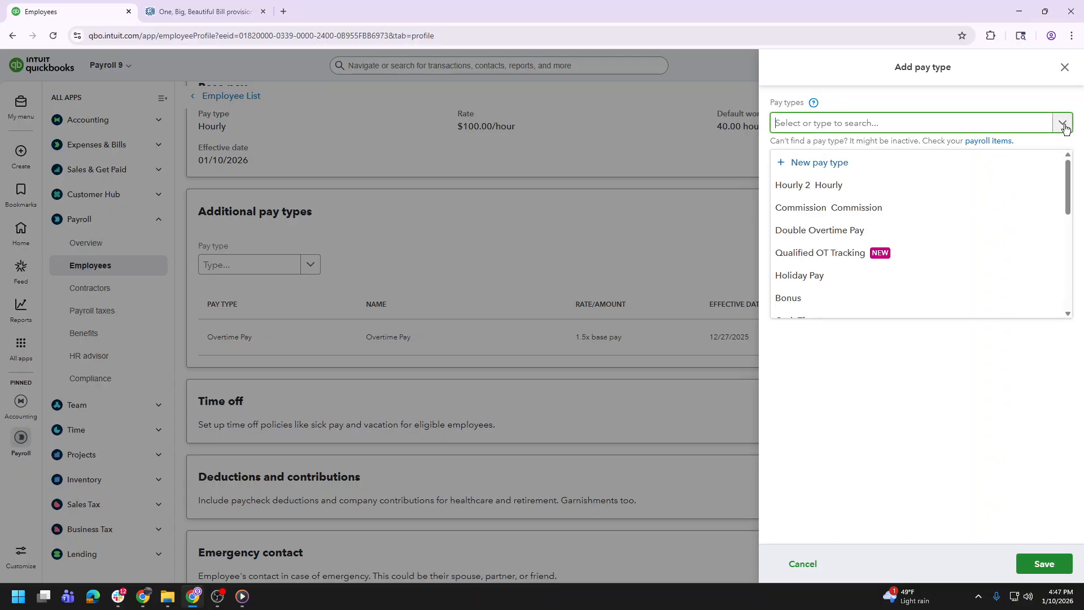
left_click(811, 255)
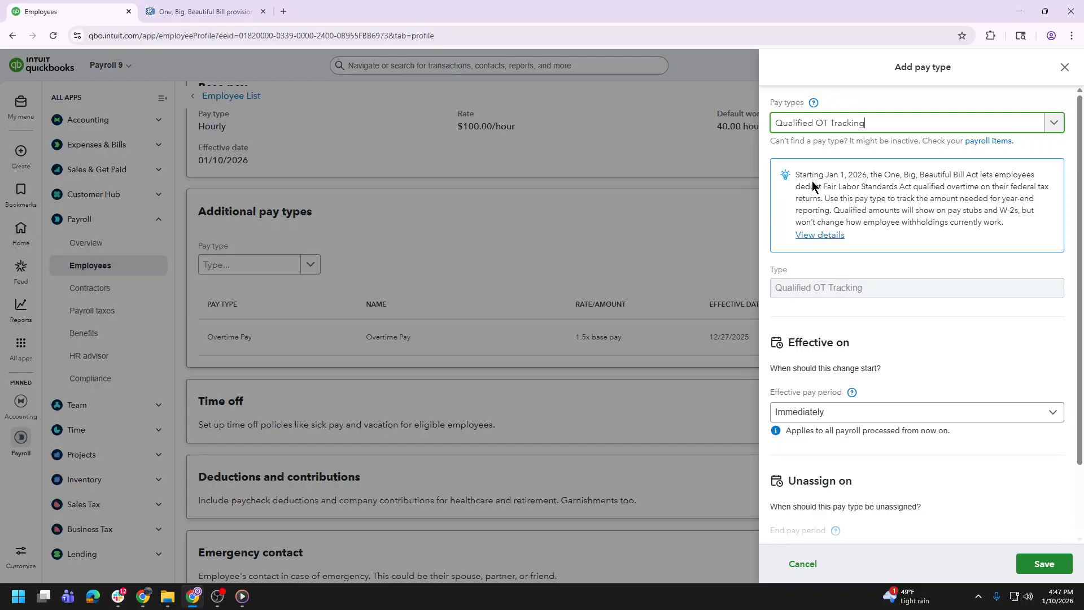
- Read the notice on qualified overtime, view its detailed help article, and close the article
left_click_drag(807, 176, 978, 214)
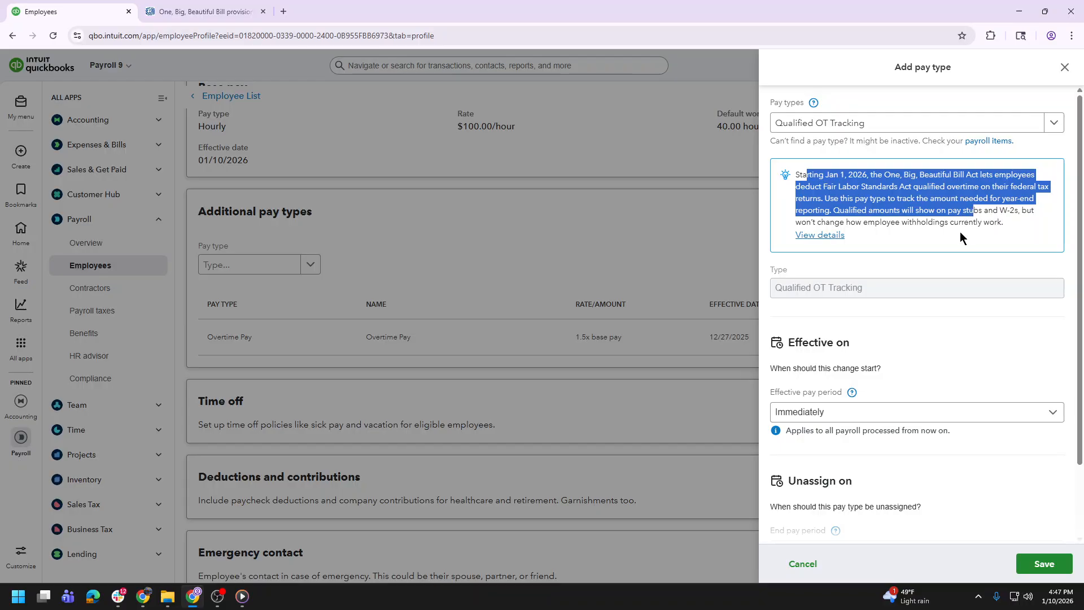
left_click(961, 232)
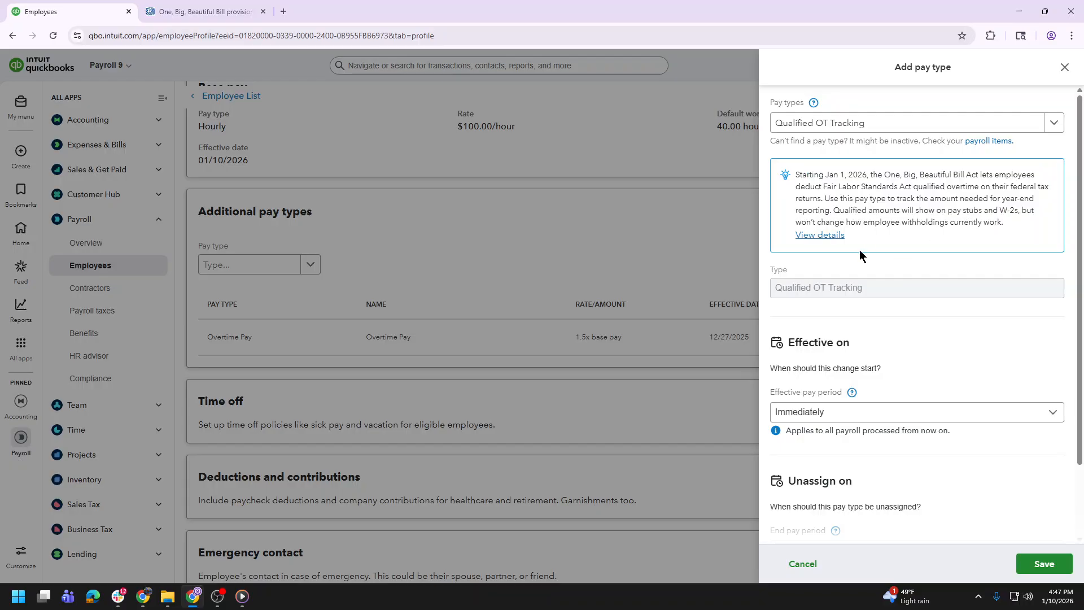
left_click(825, 236)
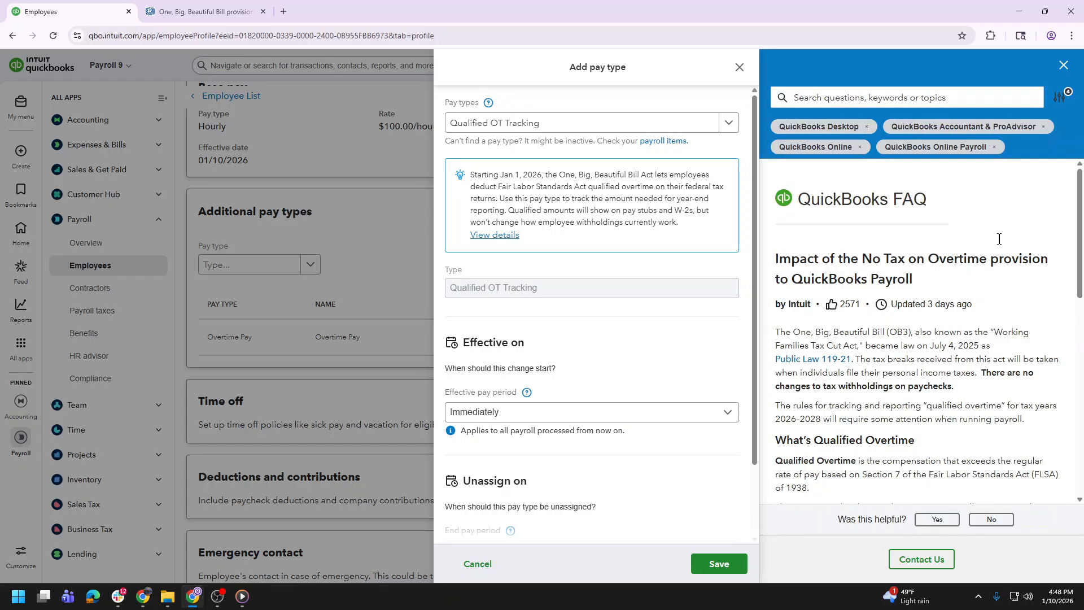
left_click(1065, 64)
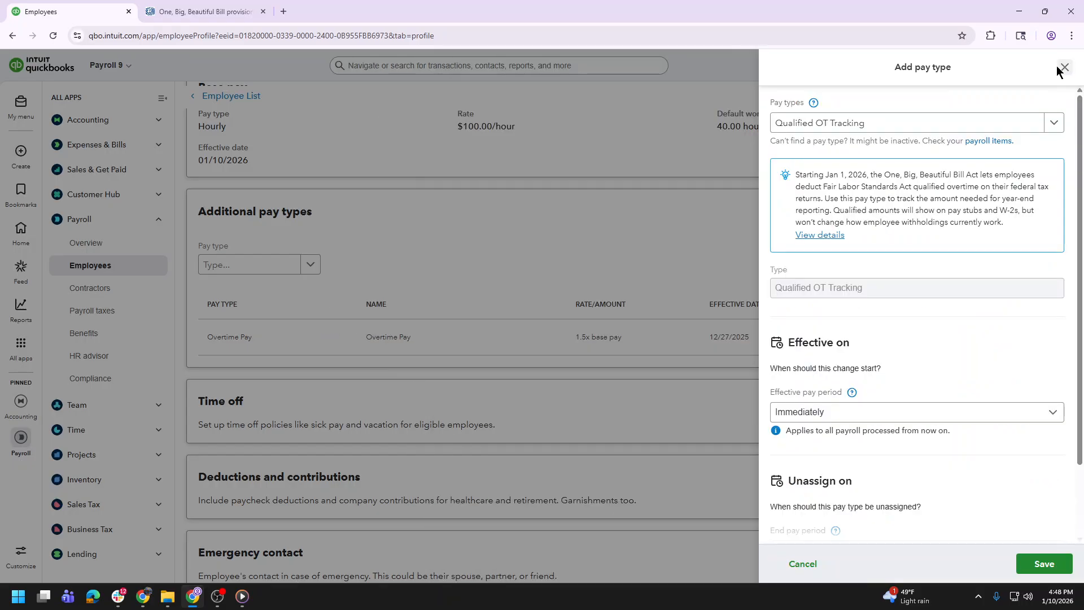
- Check the tax settings and W-2 box of Qualified OT Tracking, and save the pay type with immediate effect and no end date
scroll(915, 362, "down", 2)
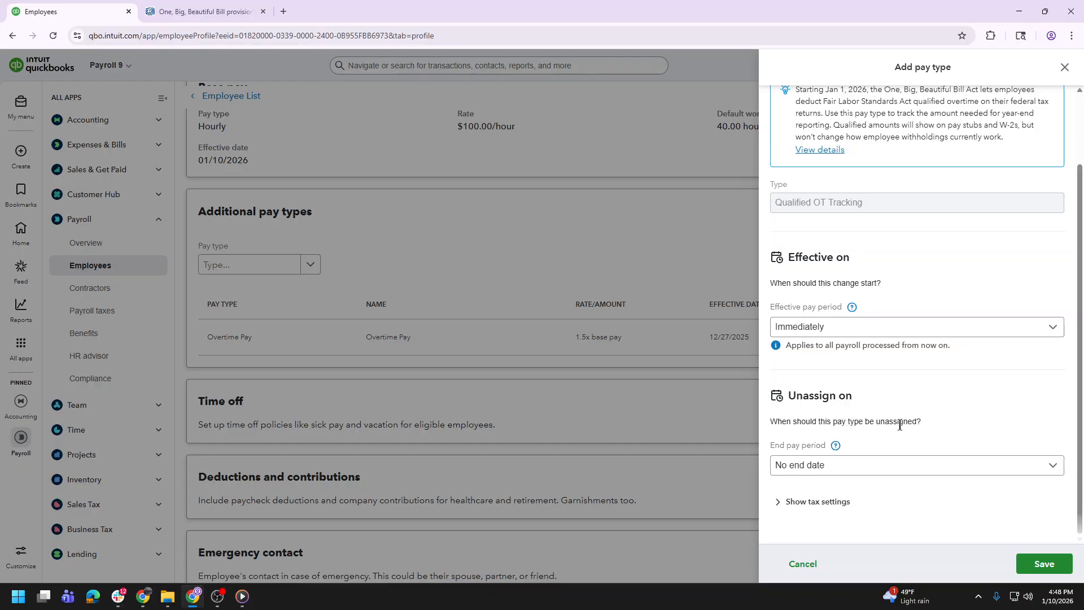
left_click(811, 504)
left_click(811, 504)
left_click(811, 504)
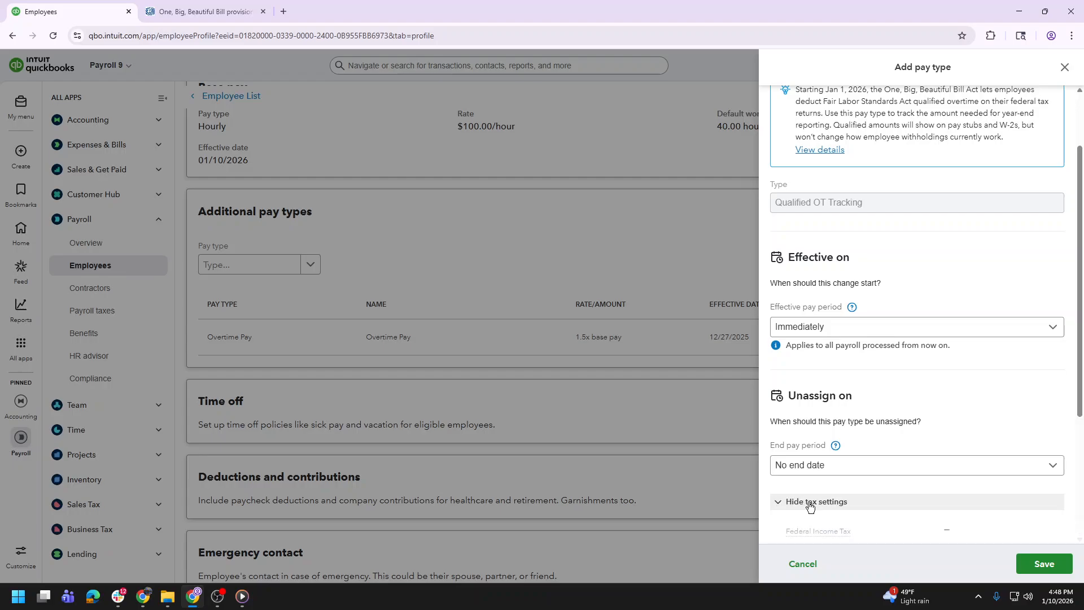
scroll(915, 378, "down", 3)
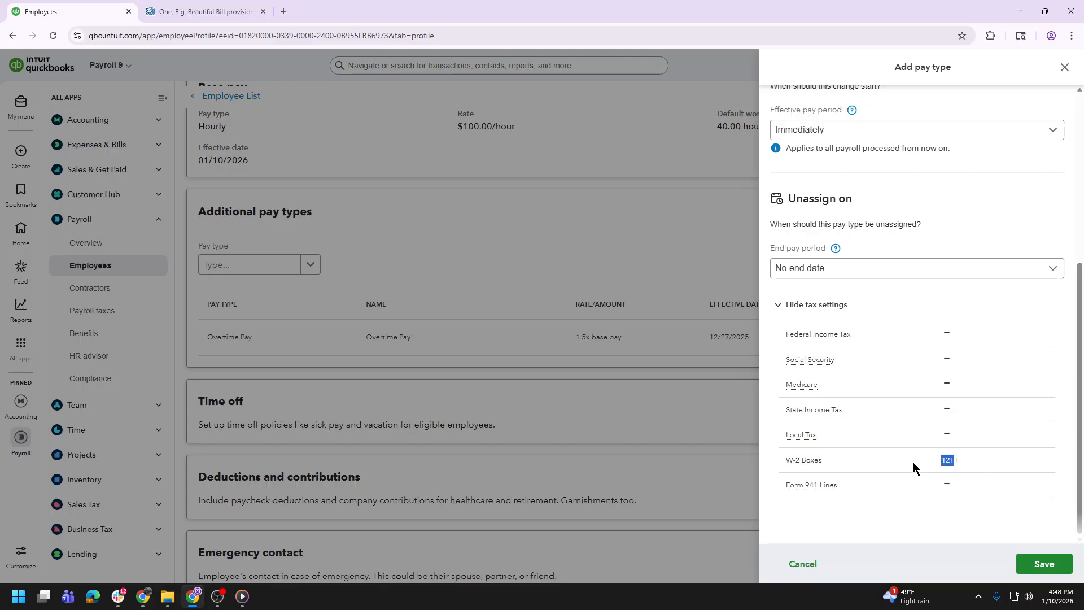
left_click(870, 462)
left_click(1038, 564)
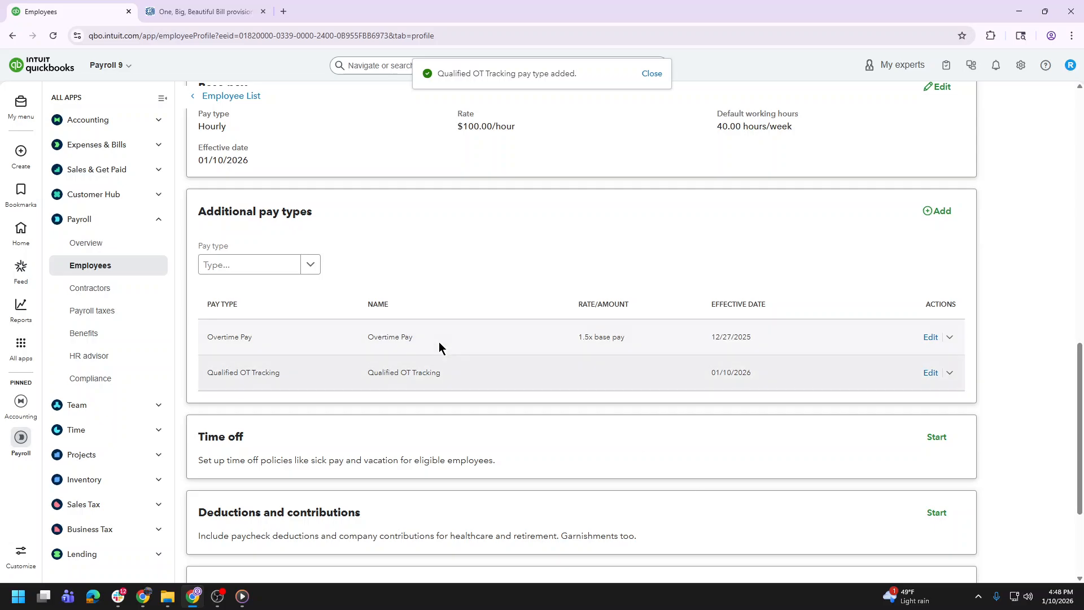
- Return to the employee list and start a payroll run with the Every Friday pay schedule
scroll(678, 454, "up", 1)
scroll(684, 452, "up", 12)
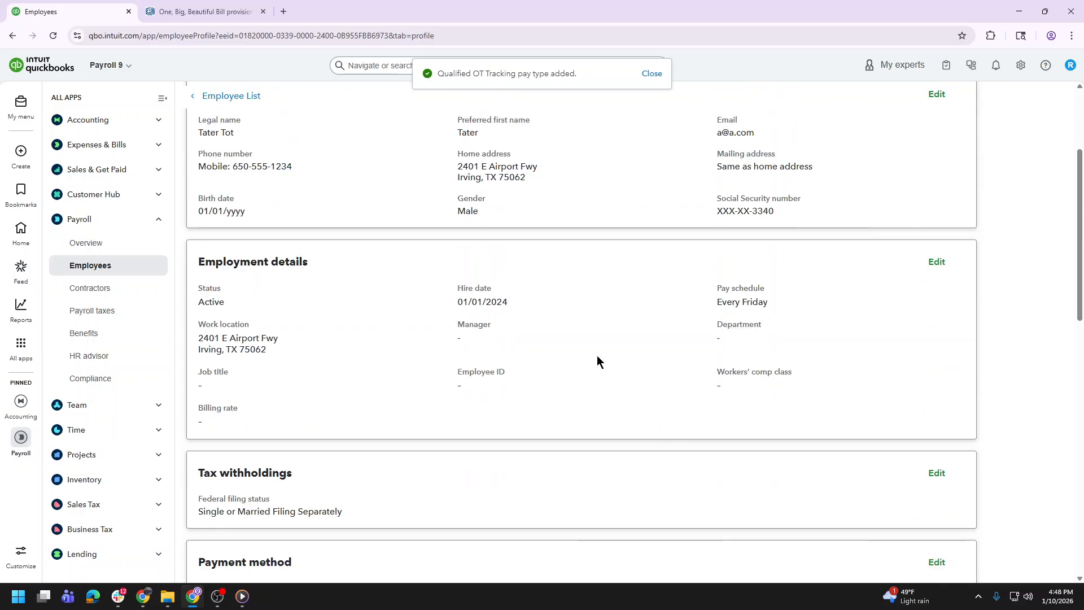
left_click(229, 97)
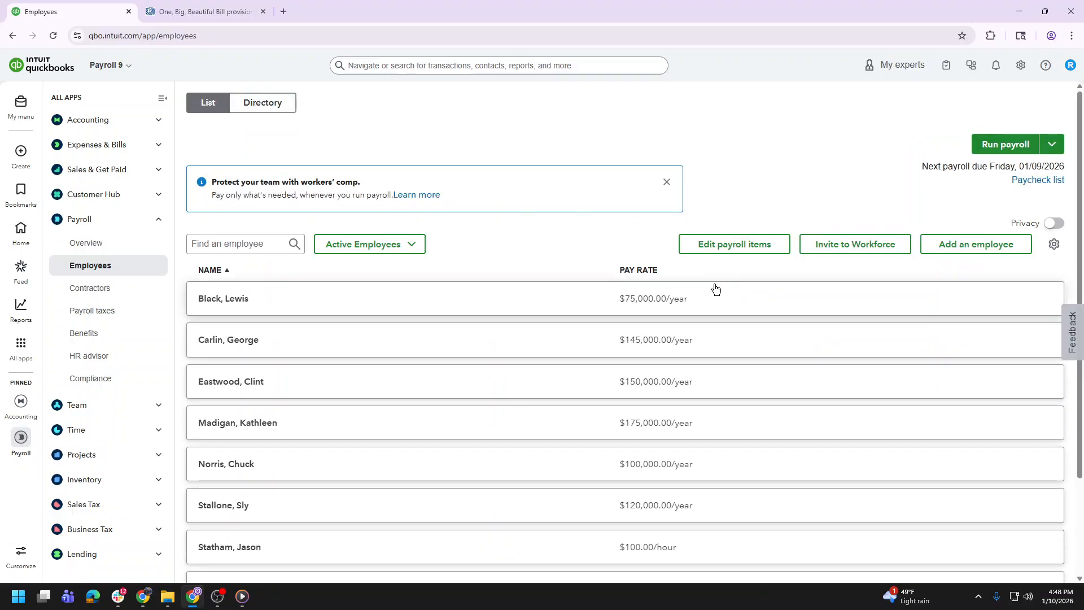
scroll(706, 339, "down", 1)
scroll(699, 382, "up", 3)
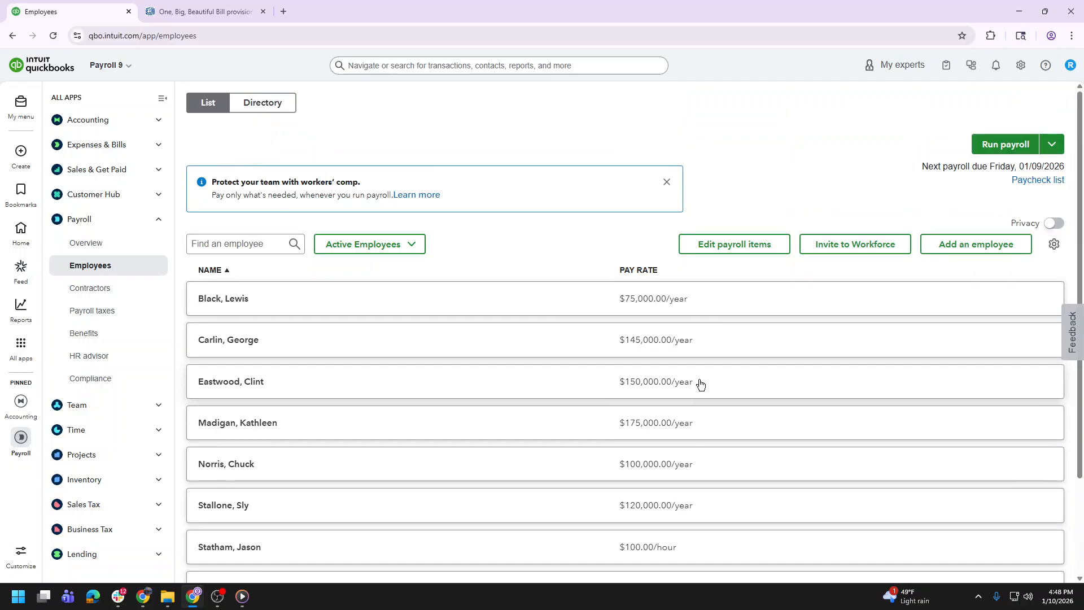
left_click(1005, 145)
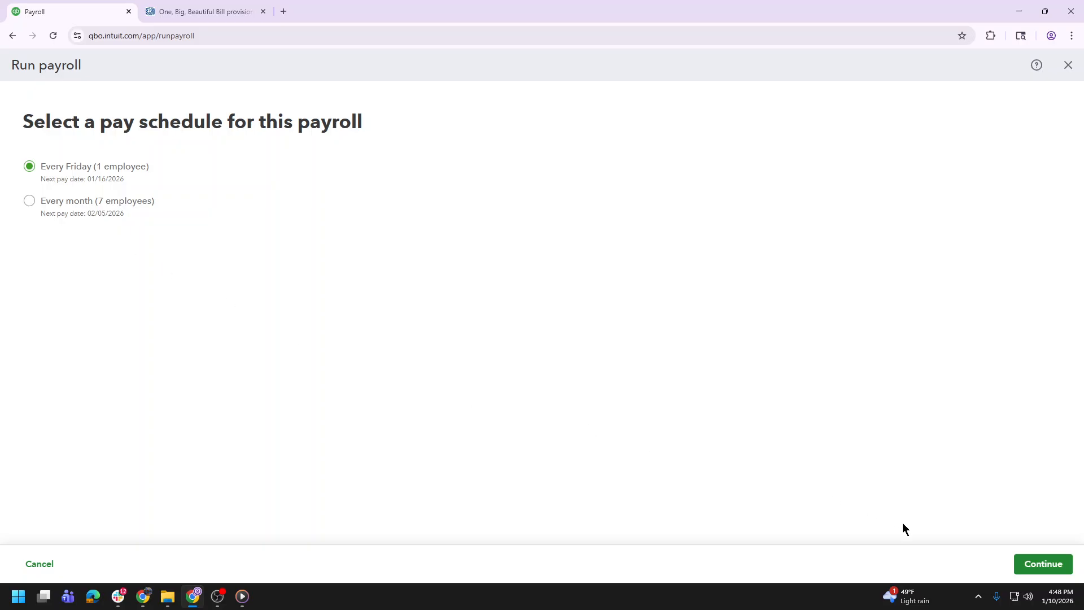
left_click(1040, 568)
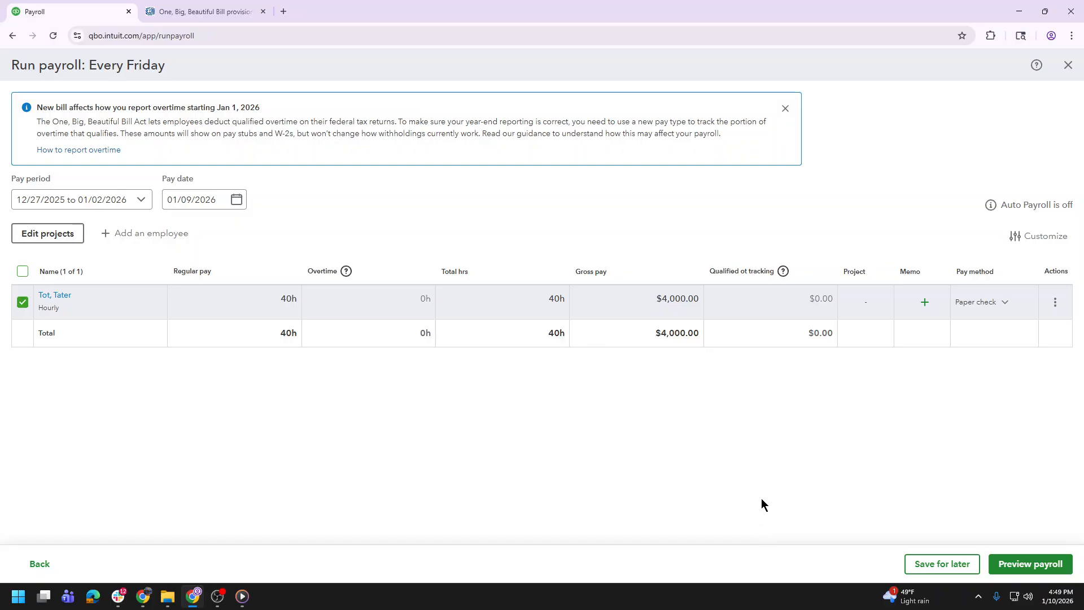
- Enter 10 overtime hours and $500.00 of qualified OT tracking for the hourly employee, and preview the payroll
left_click(747, 273)
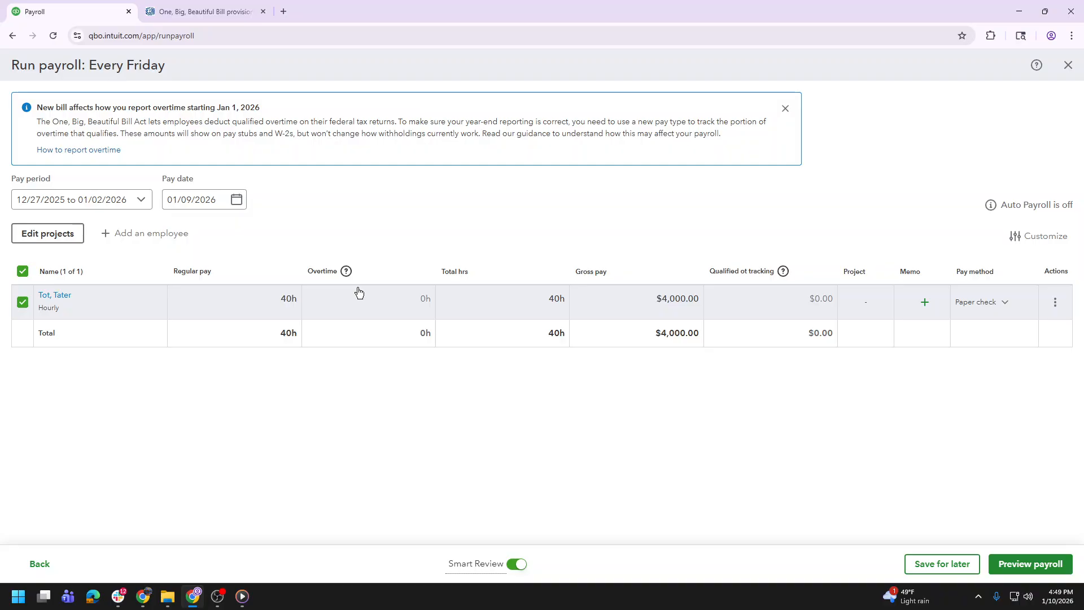
left_click(427, 303)
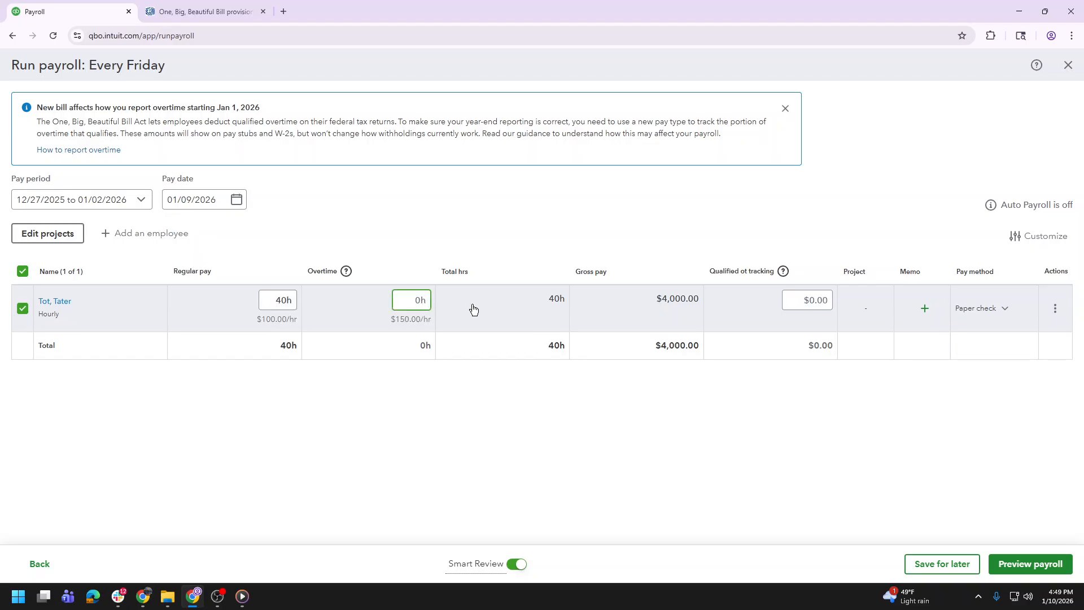
left_click(820, 299)
left_click(406, 294)
type("10h")
key("Tab")
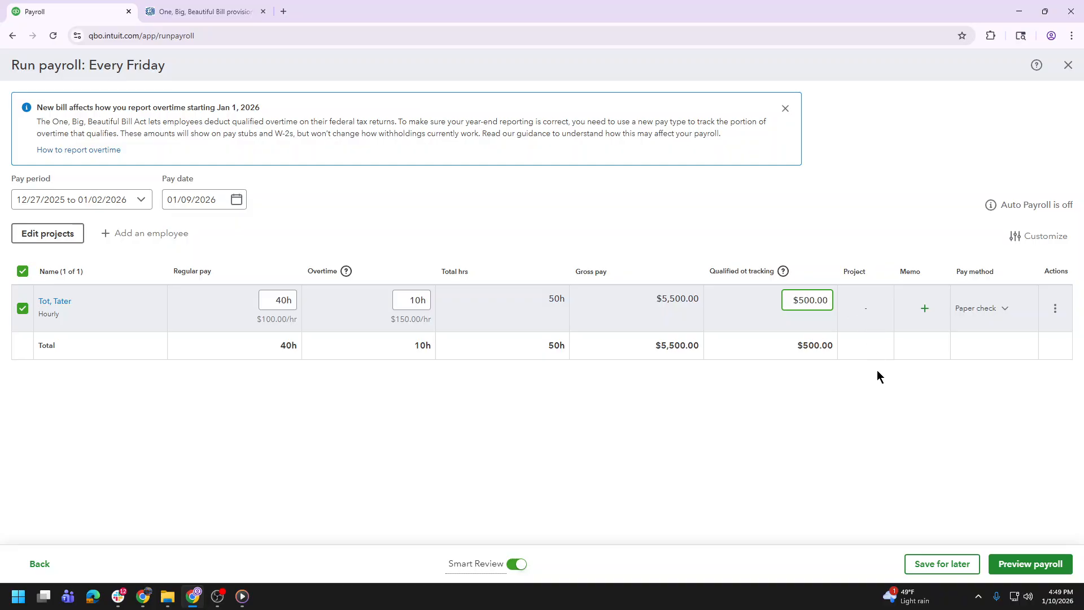
left_click(1036, 565)
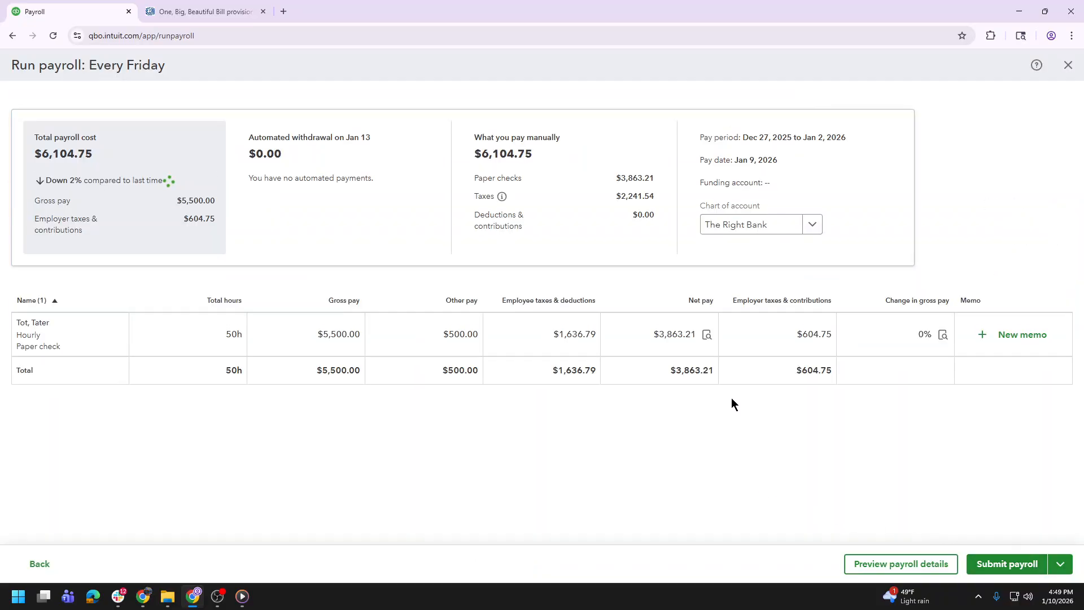
- View the employee's paycheck details behind the net pay and bring up a shrunken Calculator window clear of the pay amounts
left_click(707, 337)
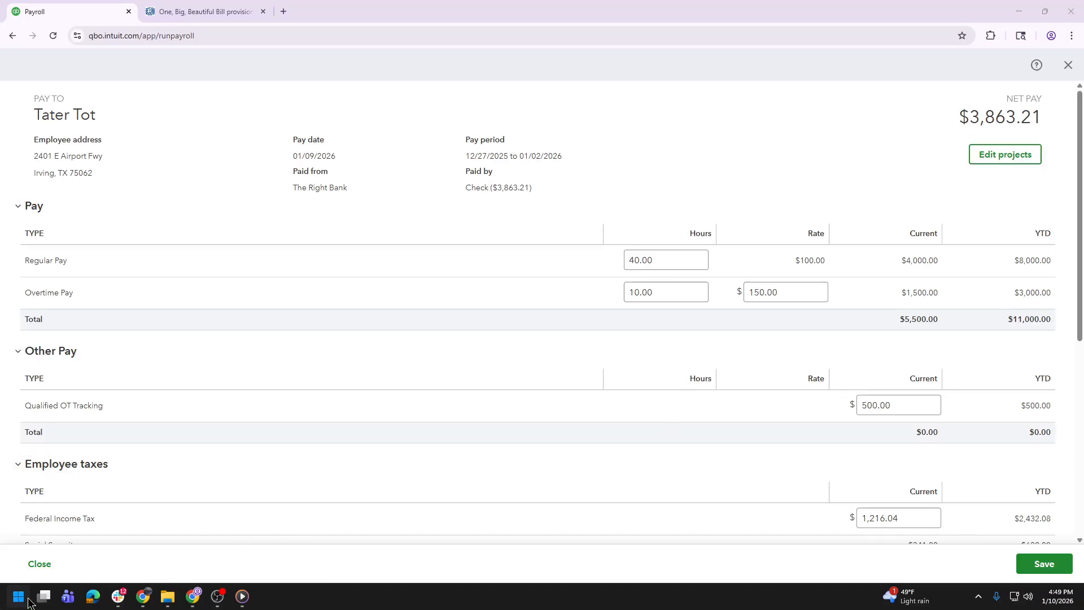
left_click(18, 595)
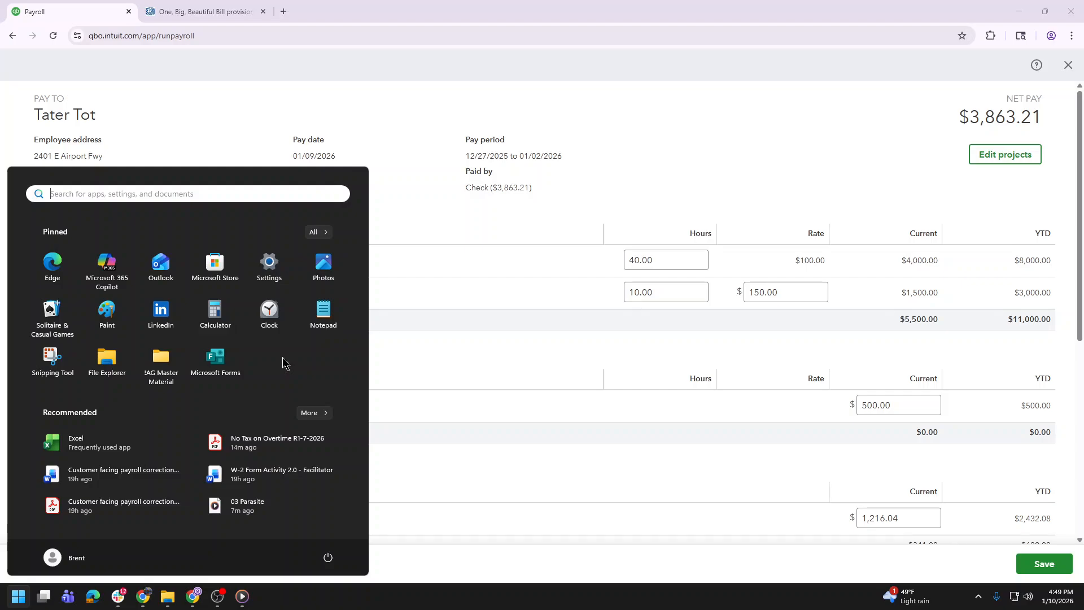
left_click(215, 313)
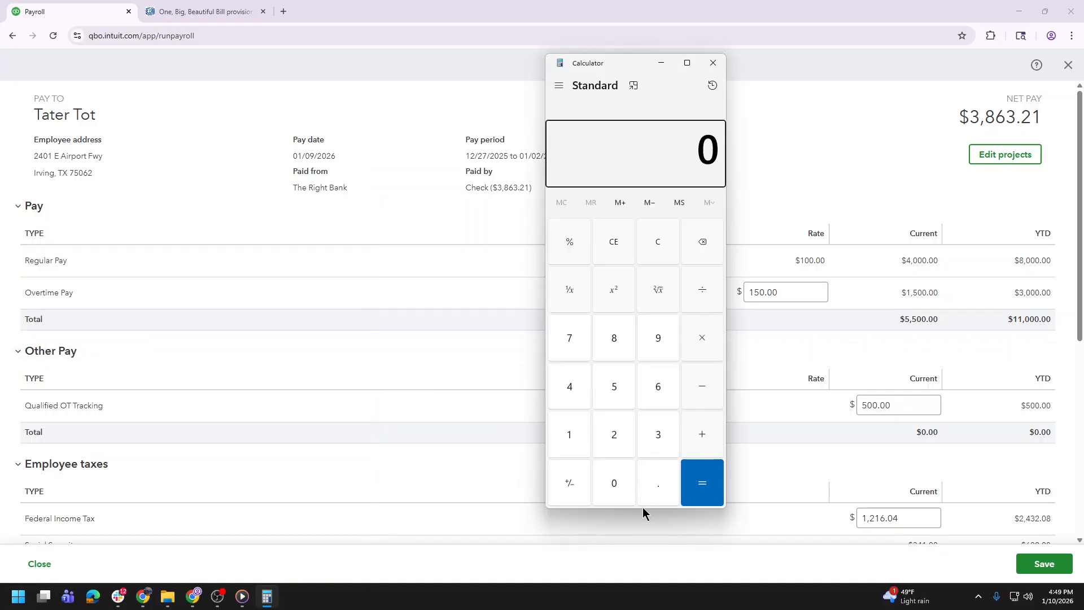
left_click_drag(642, 509, 641, 363)
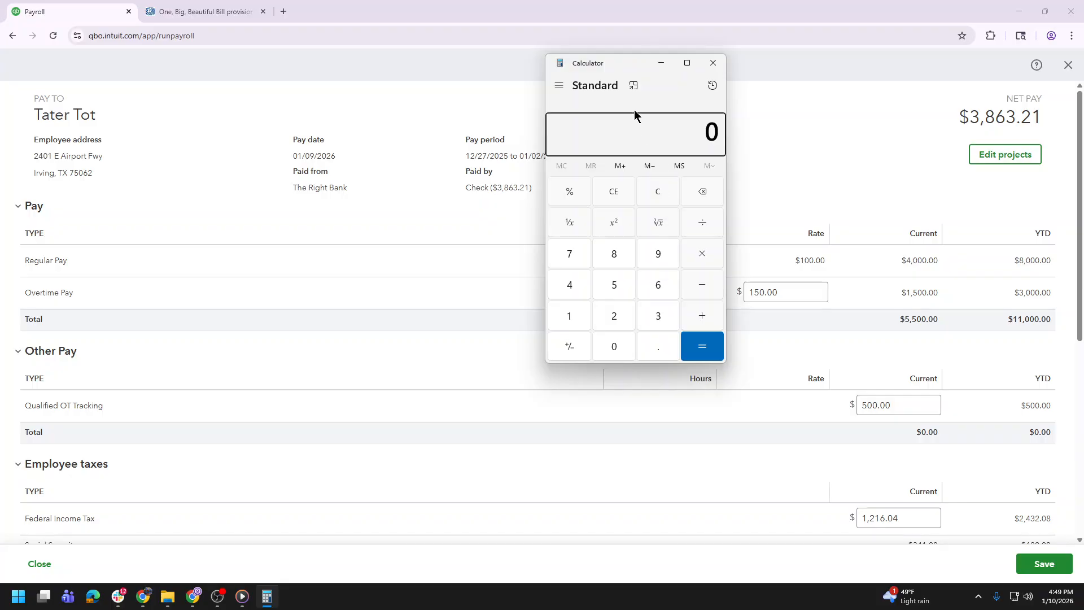
left_click_drag(636, 63, 474, 194)
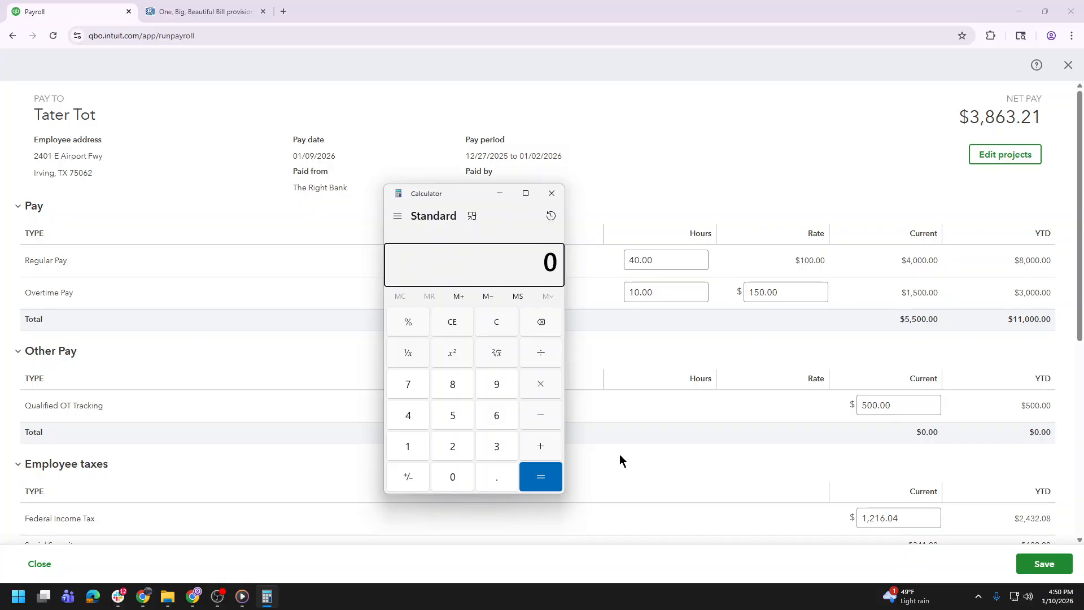
- Calculate 5500 × 0.062 and compare the result with the Social Security tax on the paycheck
scroll(807, 433, "down", 2)
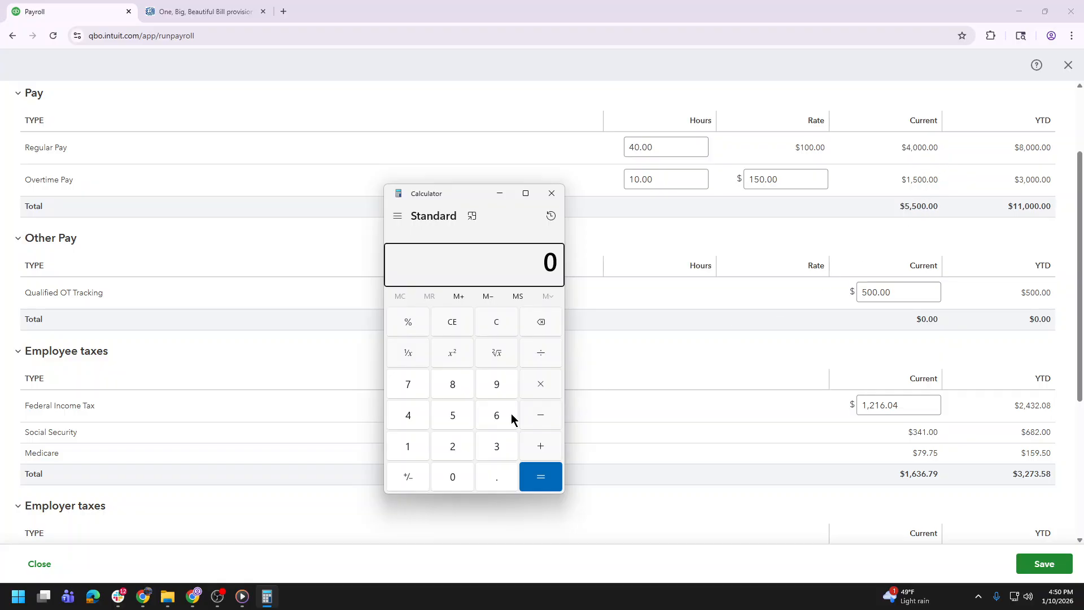
left_click(503, 329)
type("5")
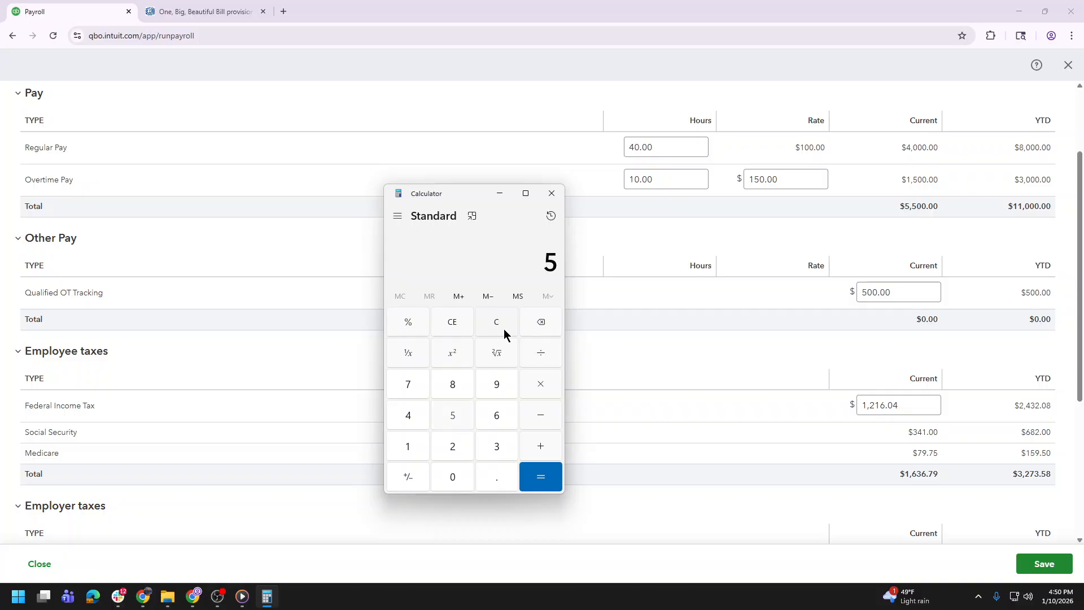
type("500*0.062")
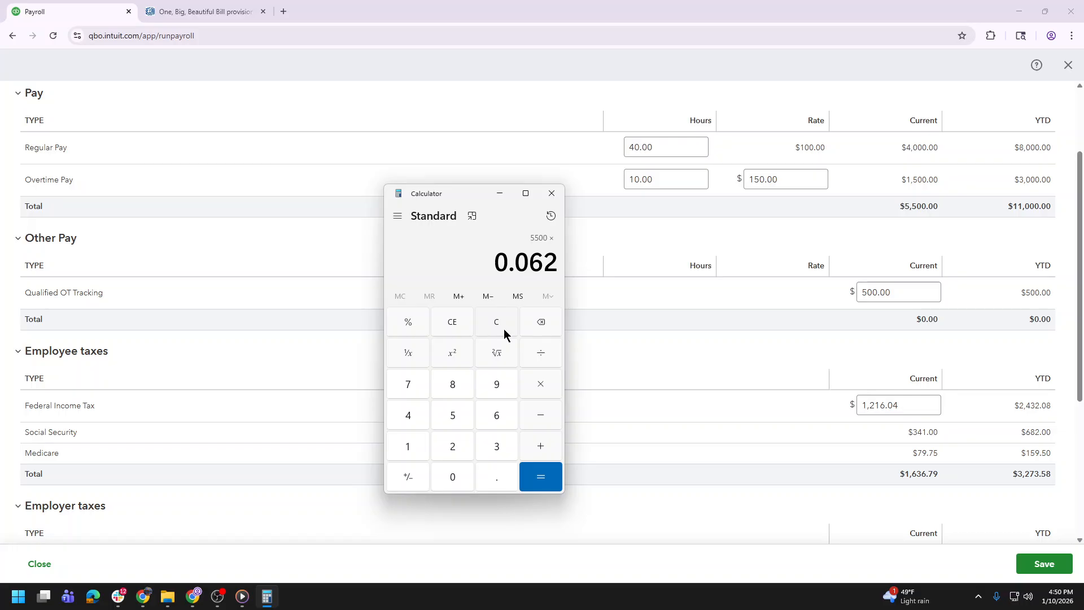
key("Return")
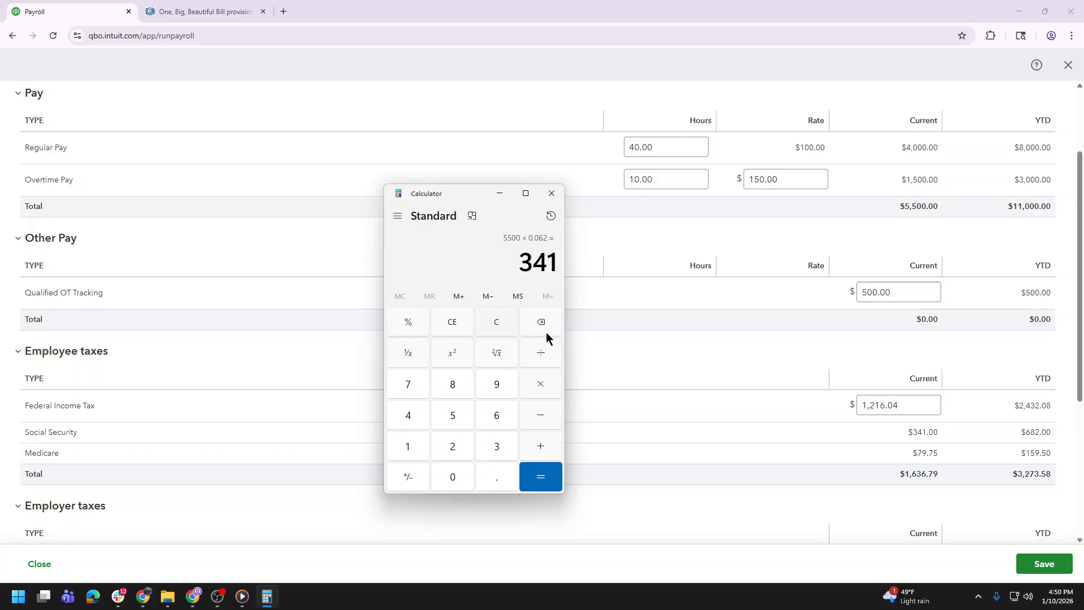
left_click(912, 432)
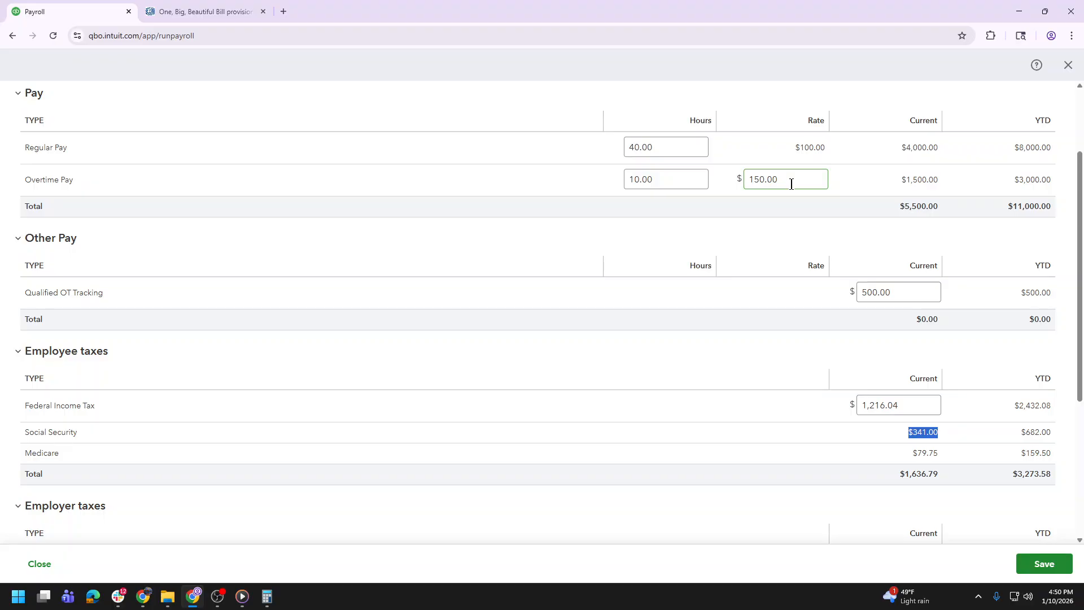
left_click(960, 440)
- Save the paycheck details and submit the Every Friday payroll
left_click(881, 408)
left_click(1046, 566)
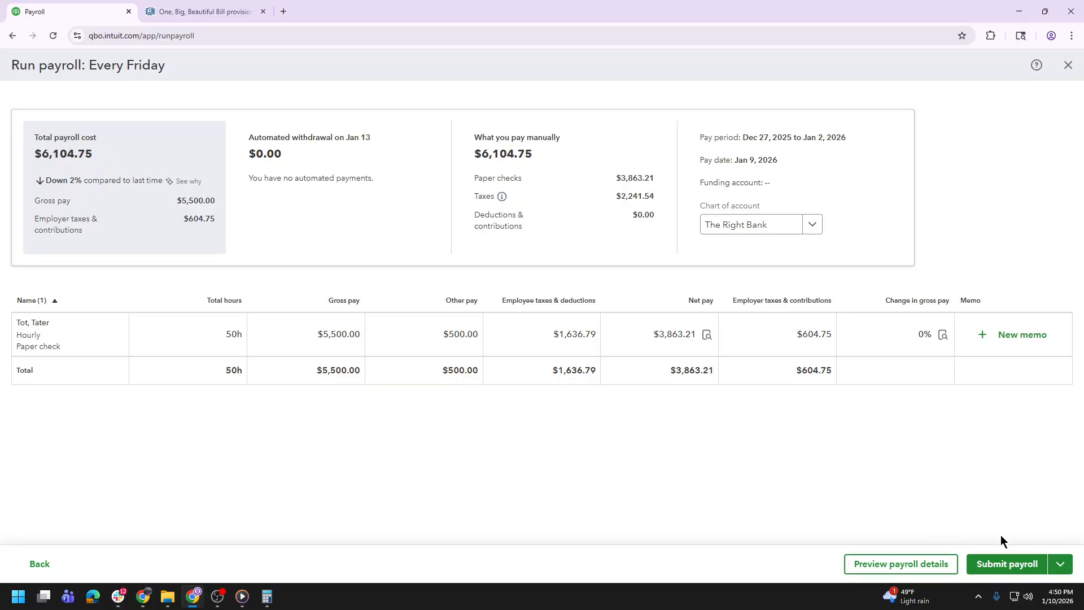
left_click(986, 565)
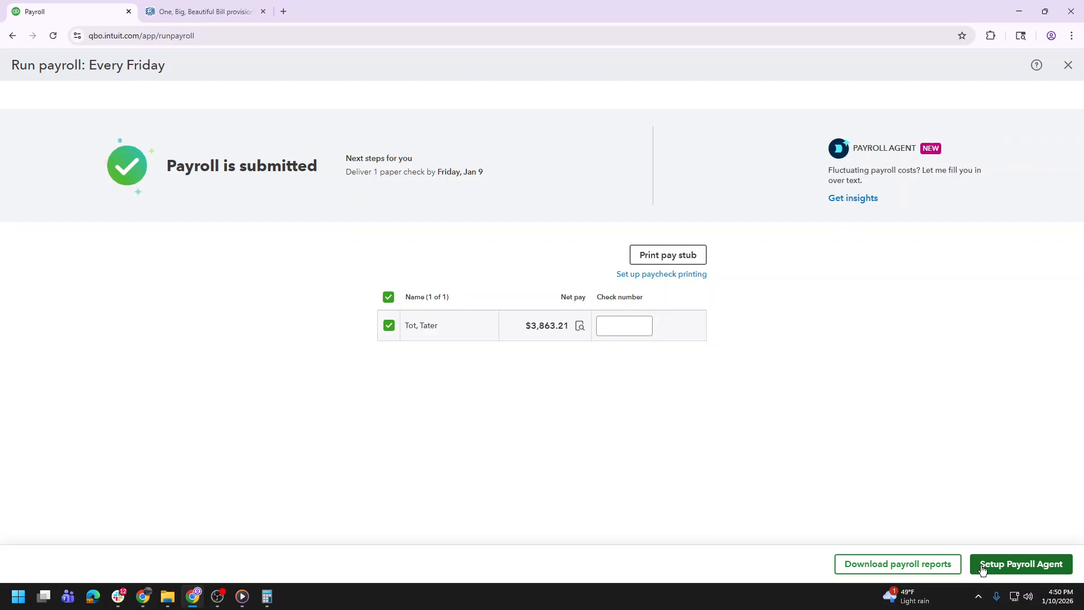
left_click(1069, 69)
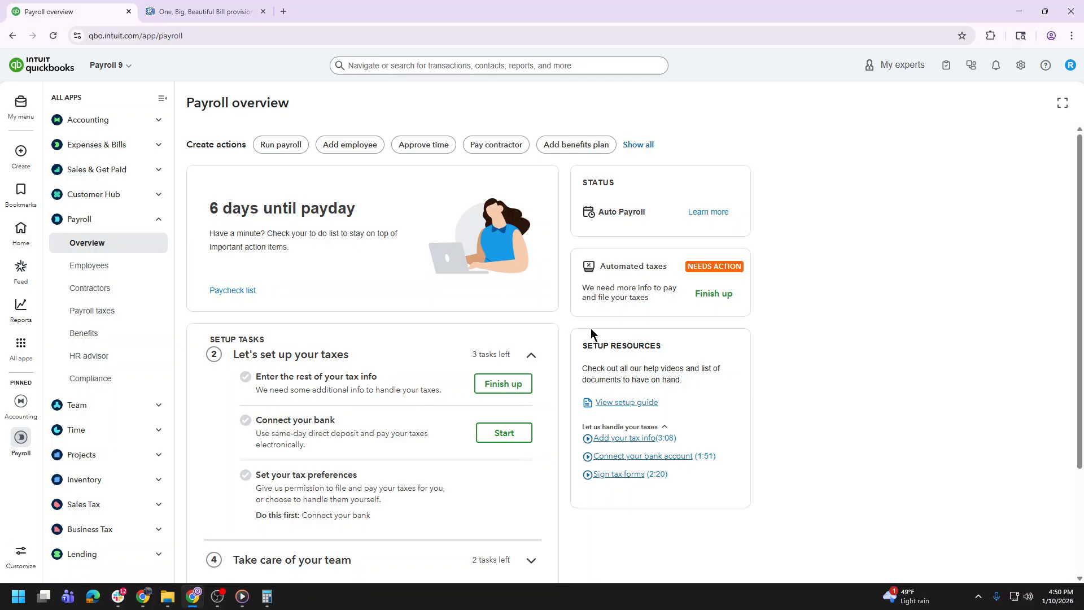
- Open the Payroll Details report from the standard reports and dismiss its introductory tips
mouse_move(25, 304)
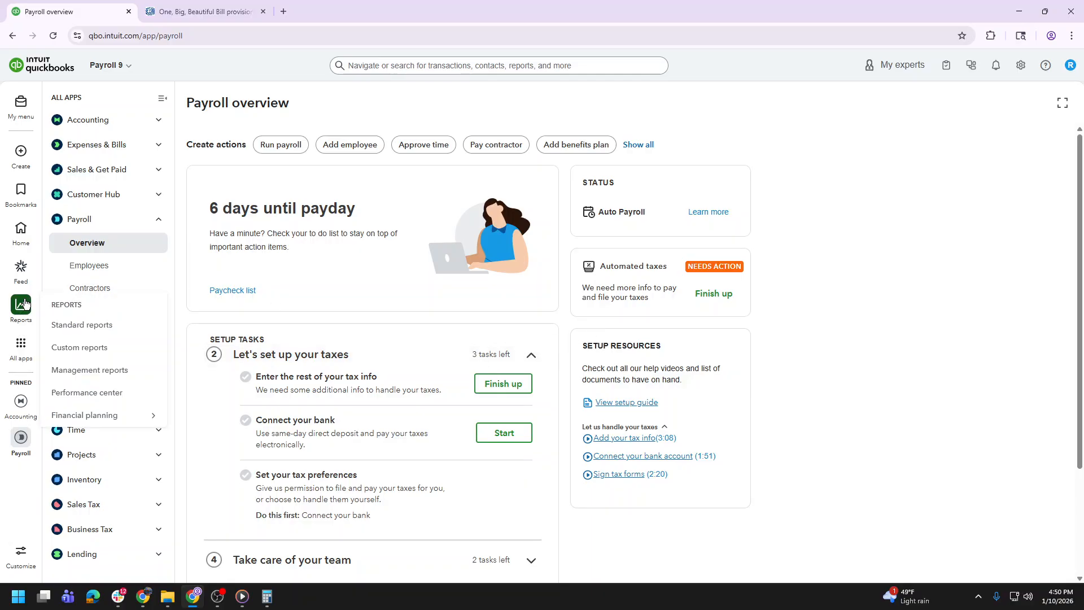
left_click(94, 327)
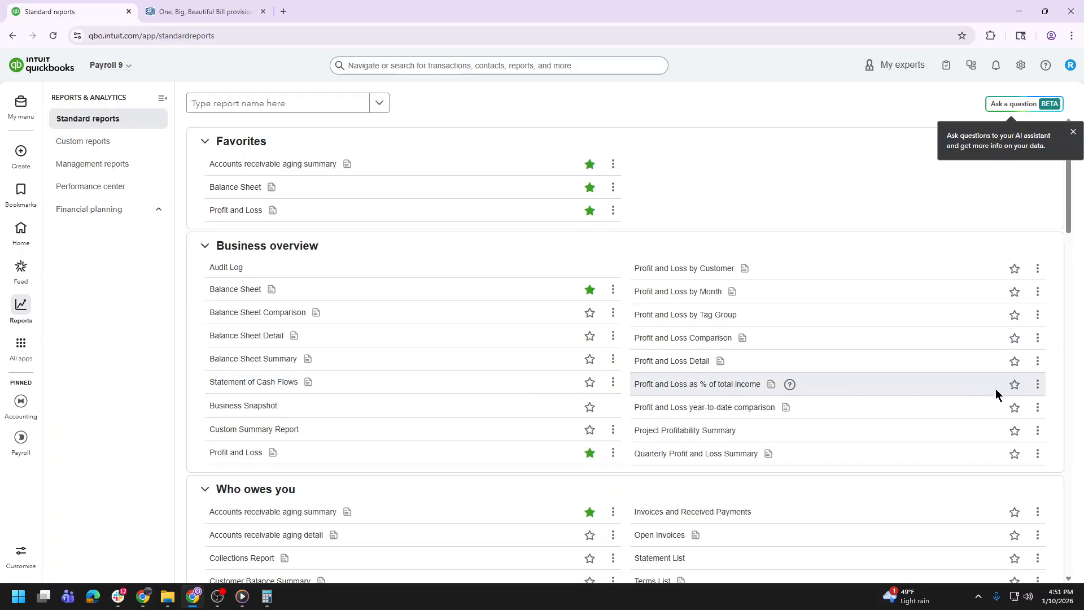
left_click(1074, 131)
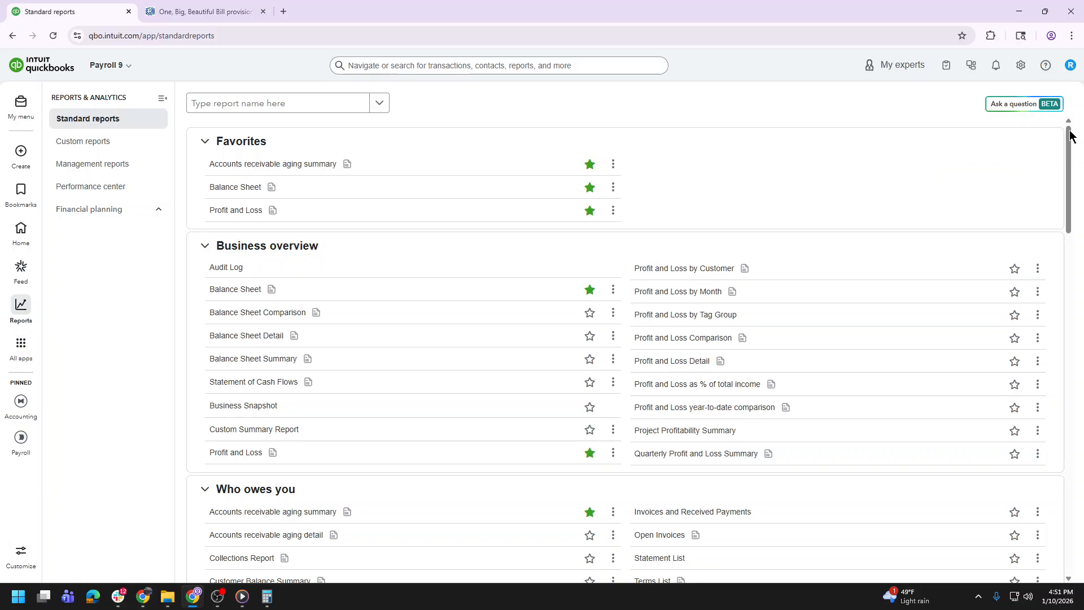
scroll(977, 259, "down", 15)
scroll(964, 353, "down", 10)
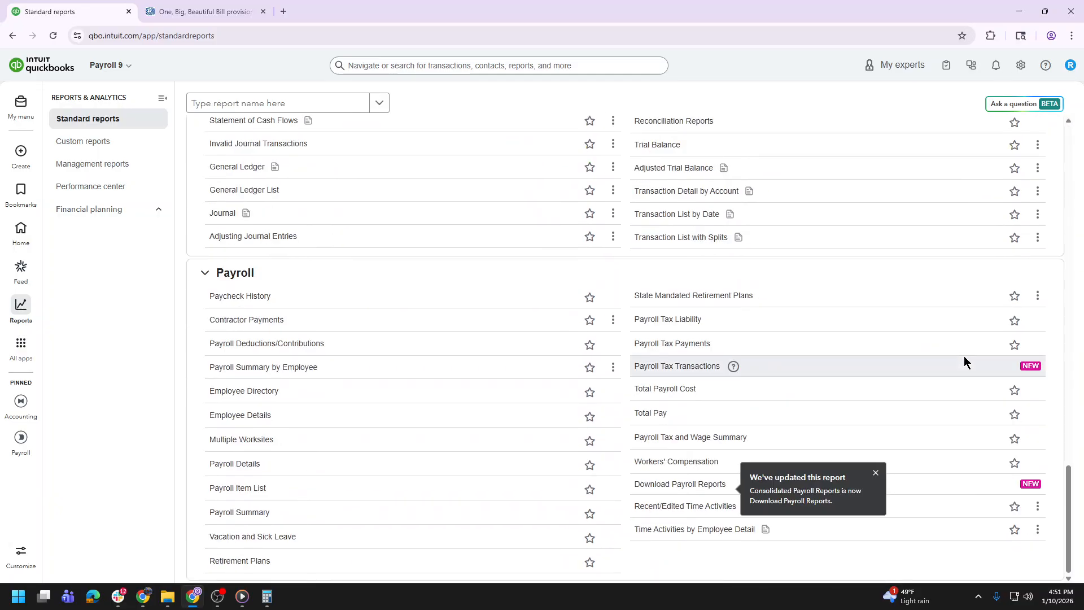
left_click(876, 472)
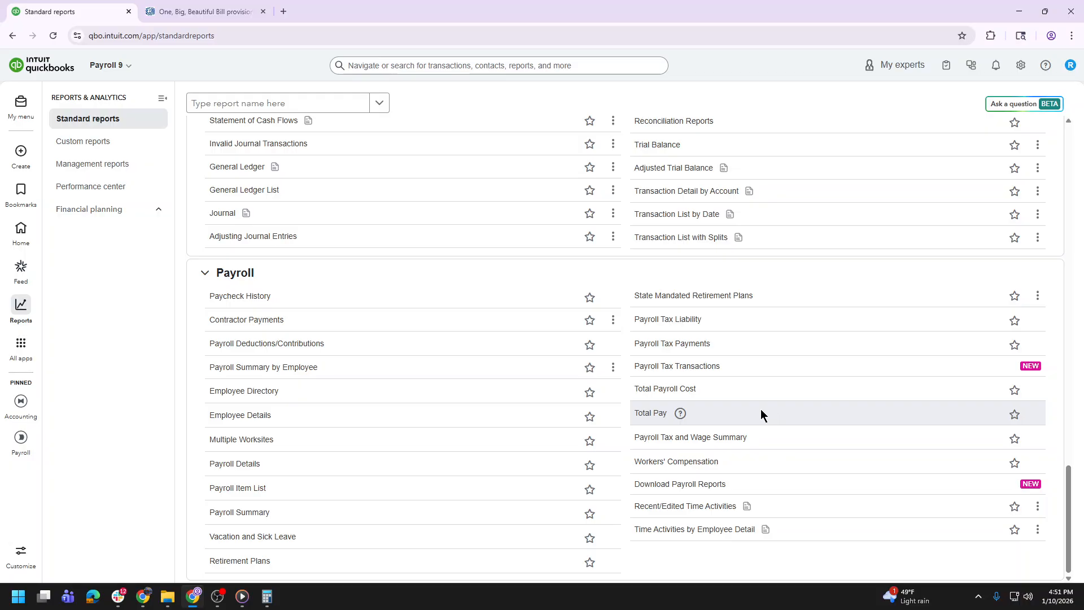
left_click(226, 464)
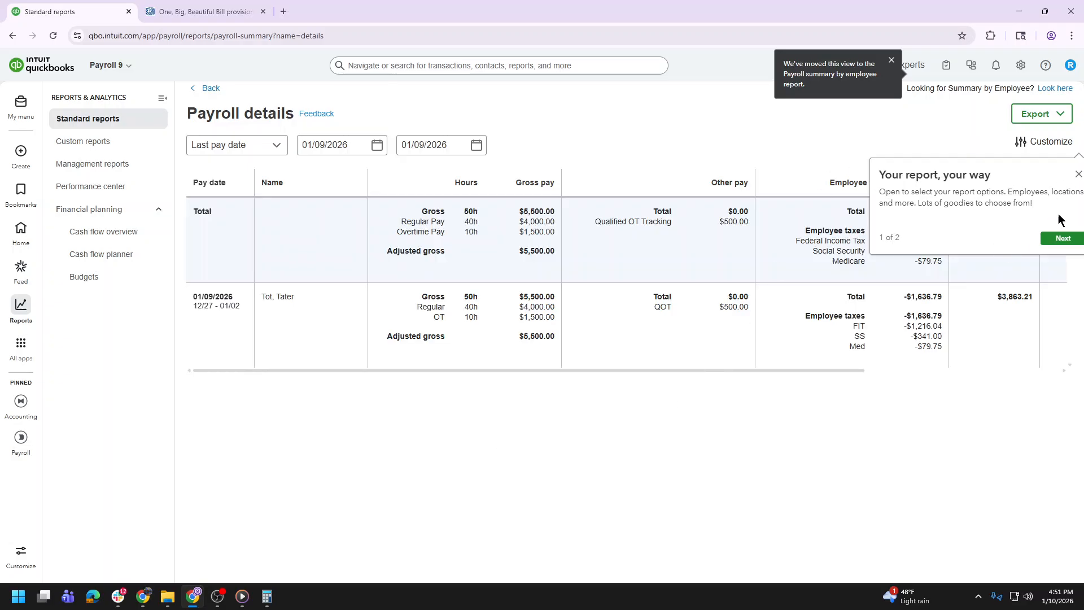
left_click(1062, 238)
left_click(1003, 174)
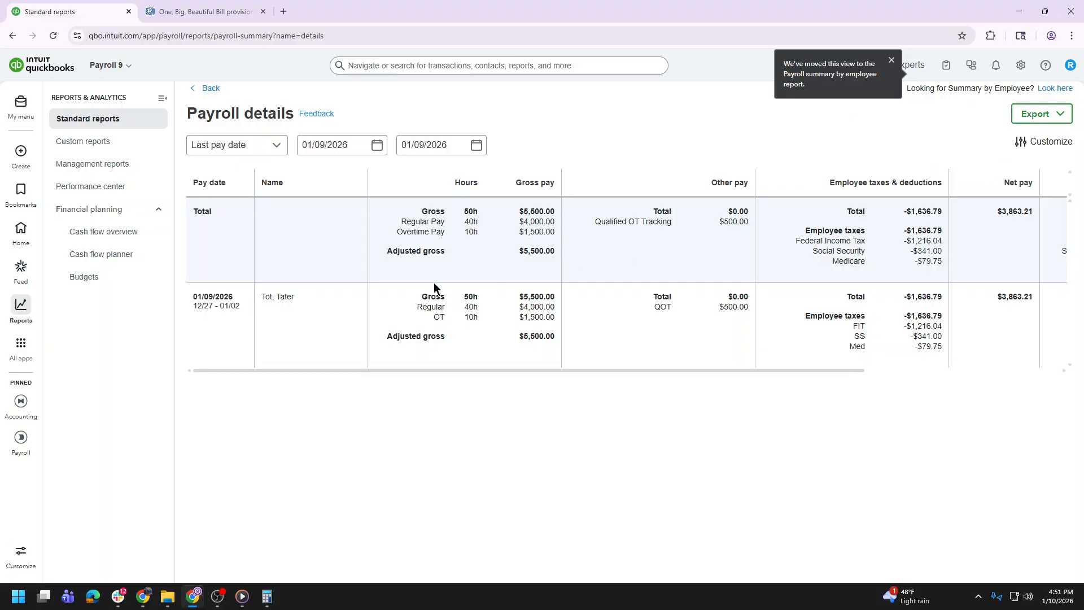
- Set the Payroll Details report's date range to This year
left_click(276, 145)
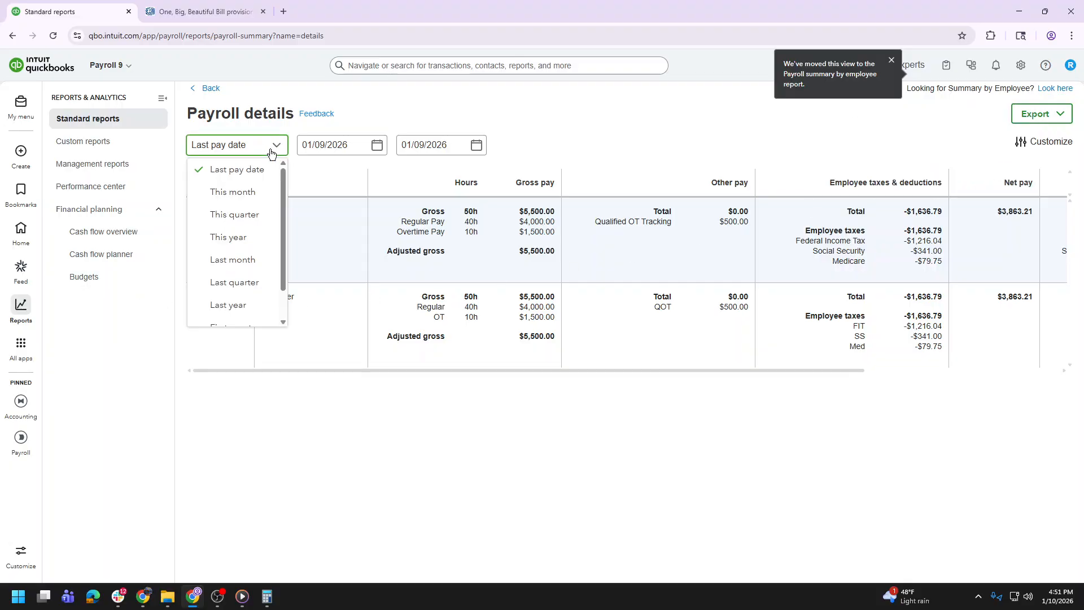
left_click(240, 237)
left_click(541, 150)
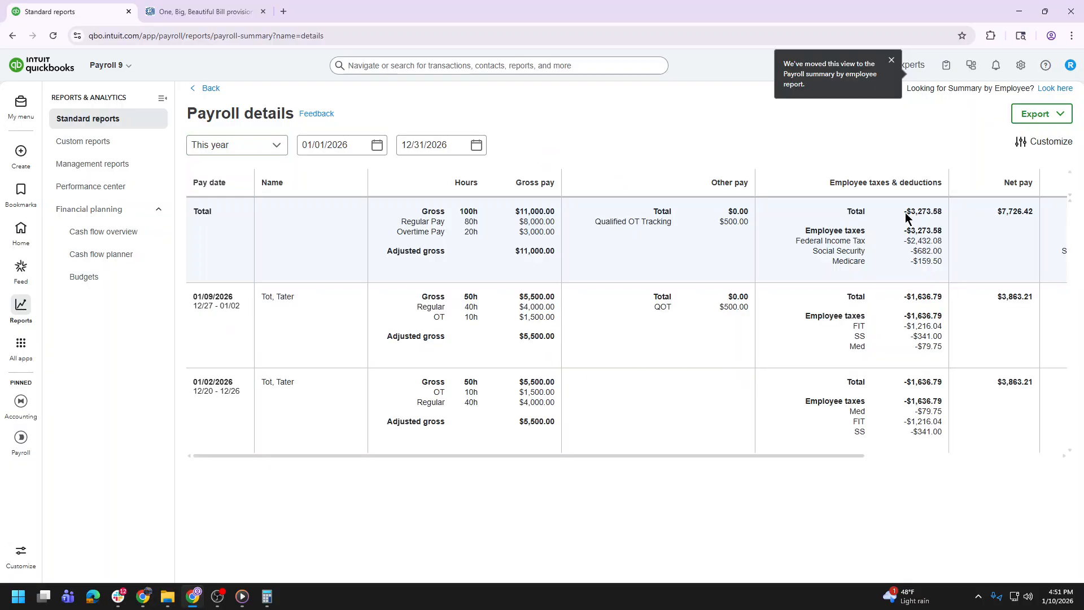
- Check the report's customization options for employees, work locations and included data without applying any change
left_click(1042, 141)
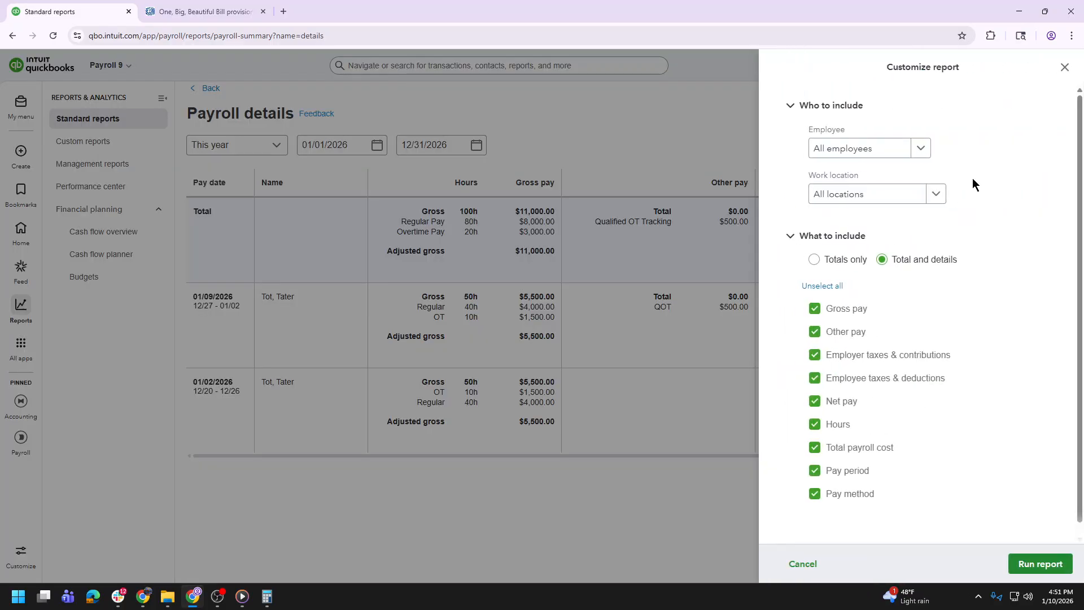
left_click(921, 148)
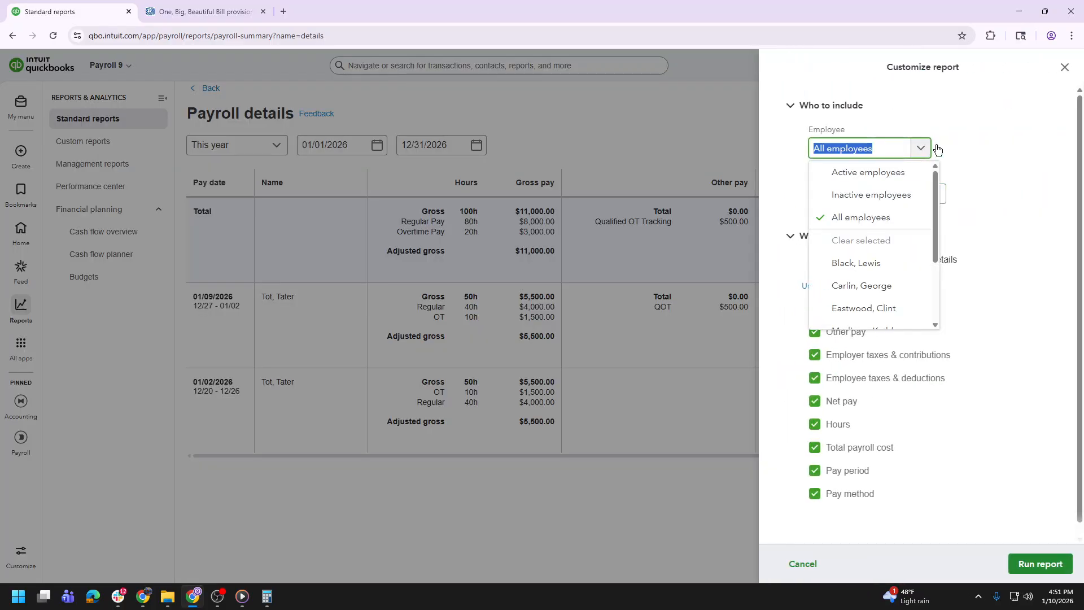
left_click(1030, 162)
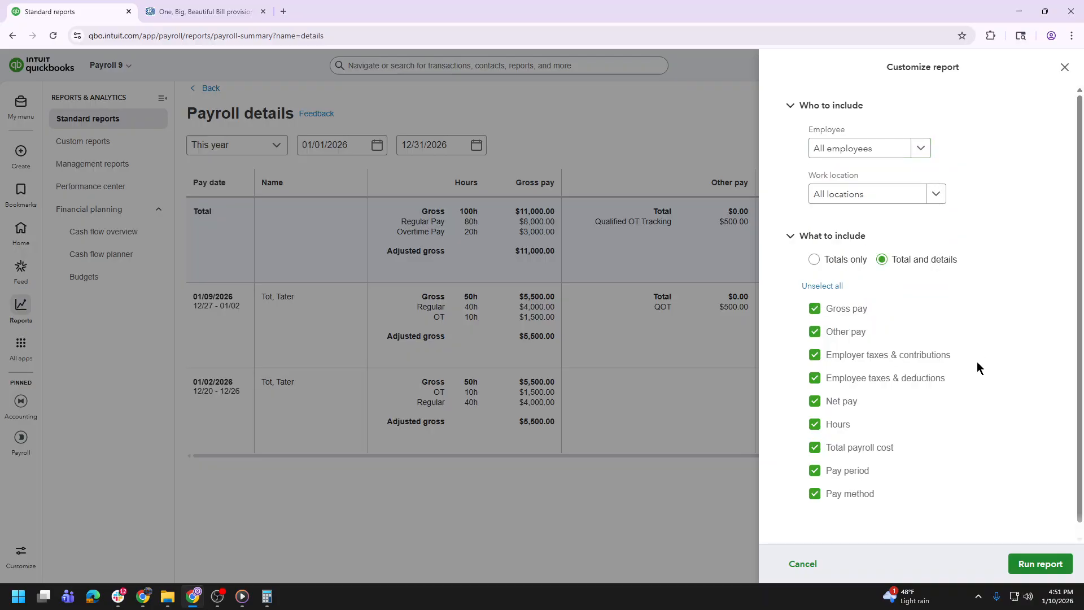
left_click(805, 564)
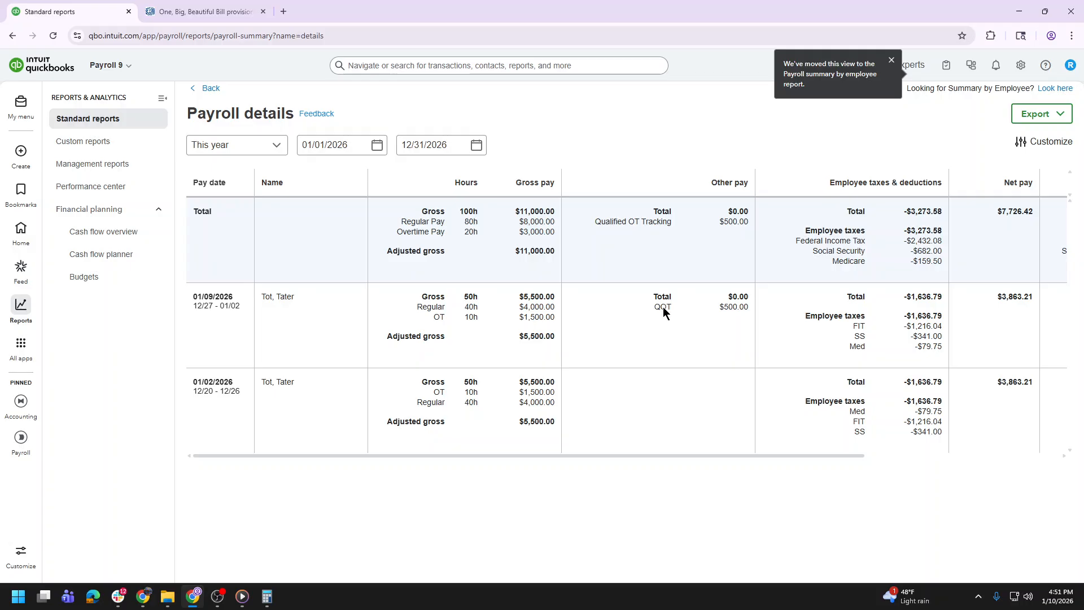
- Calculate 10 × 50 in Calculator and compare the result with the Qualified OT Tracking total in the report
left_click(683, 220)
left_click(267, 597)
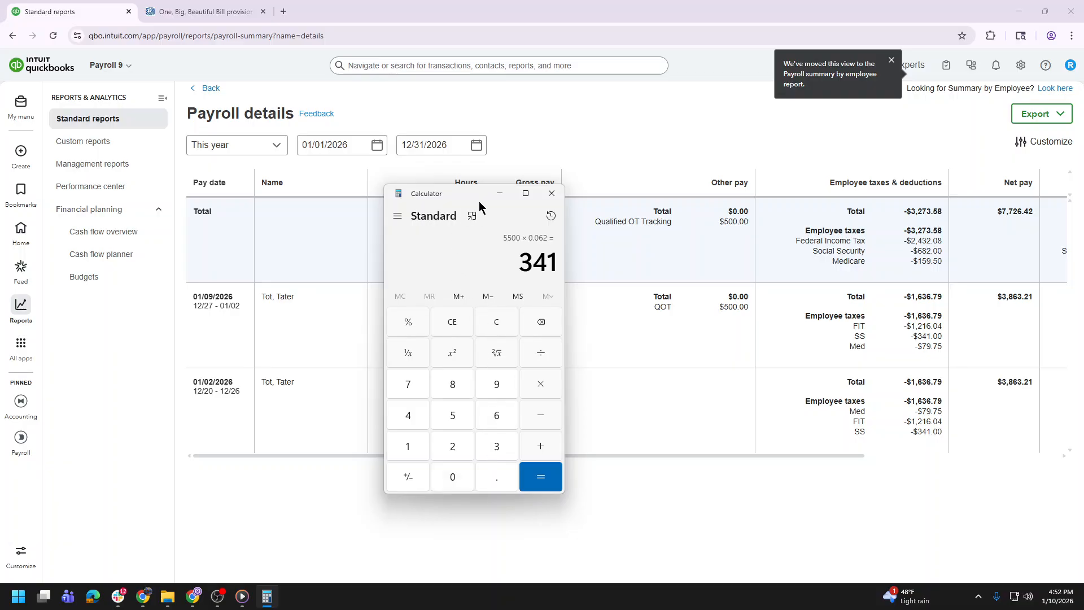
left_click_drag(473, 195, 294, 194)
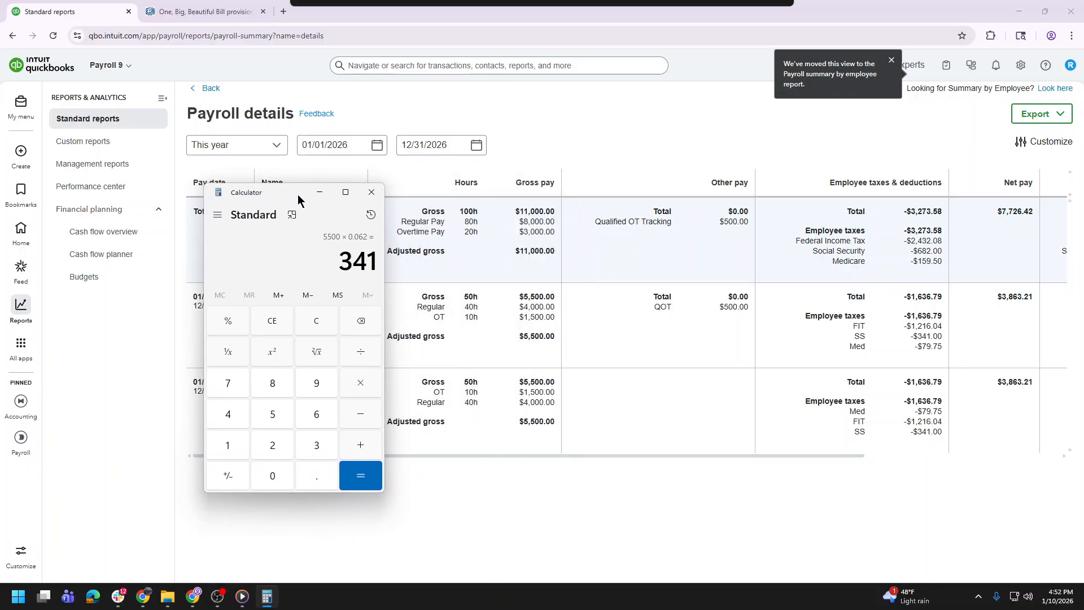
left_click(313, 325)
type("10*")
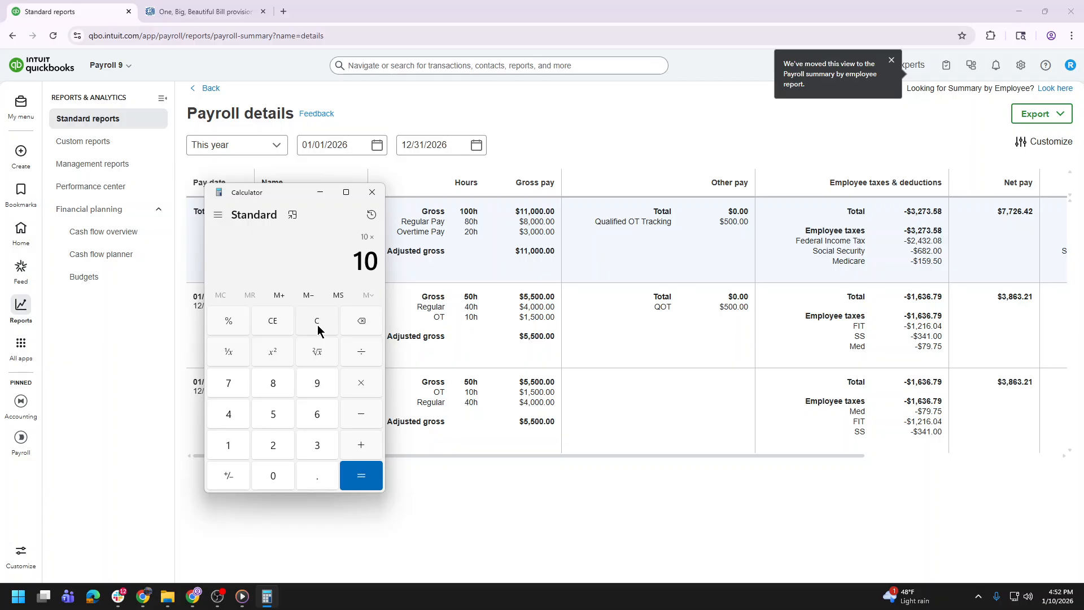
type("50")
key("Return")
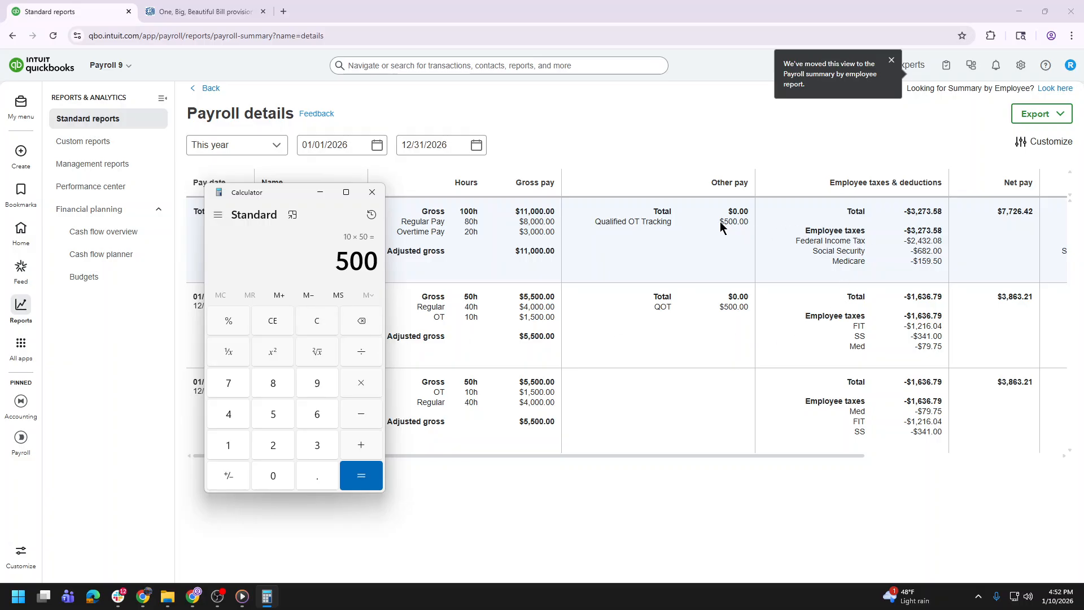
left_click_drag(721, 222, 740, 222)
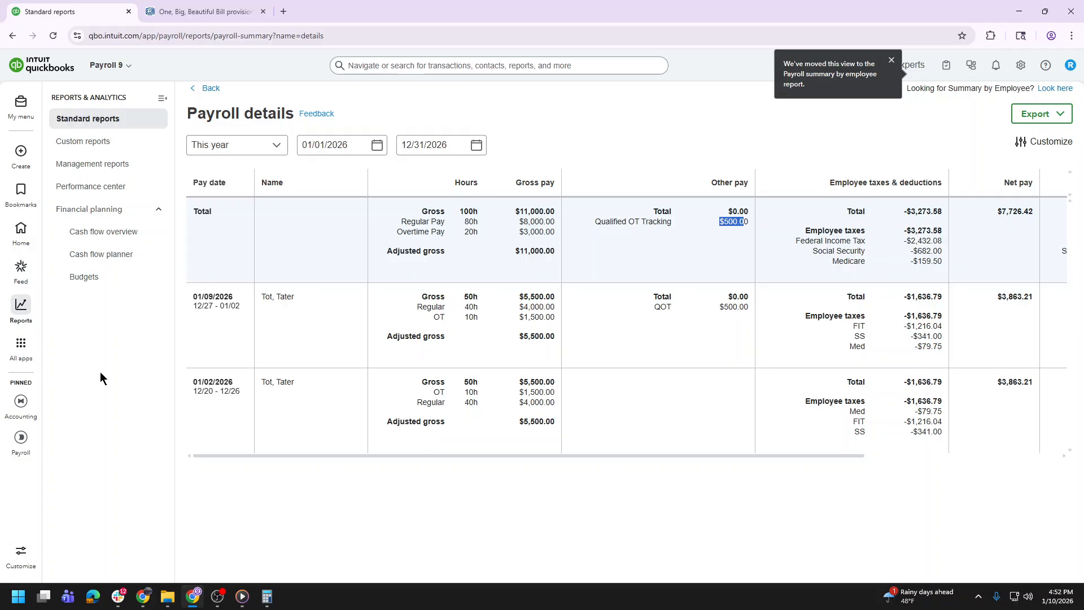
- Start a new payroll run from the Payroll overview using the Every Friday pay schedule
mouse_move(21, 440)
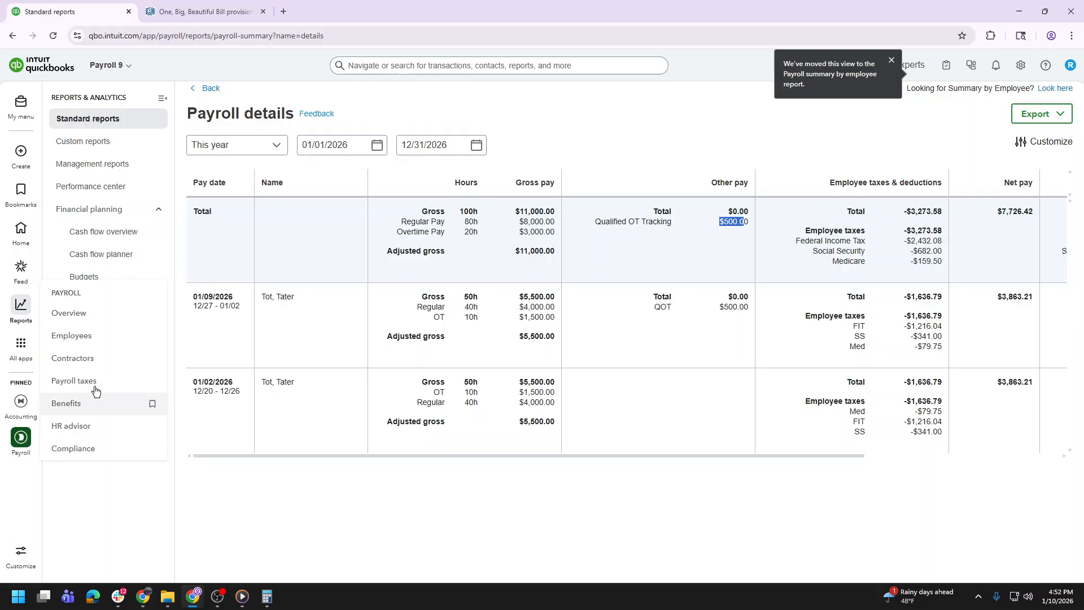
left_click(77, 319)
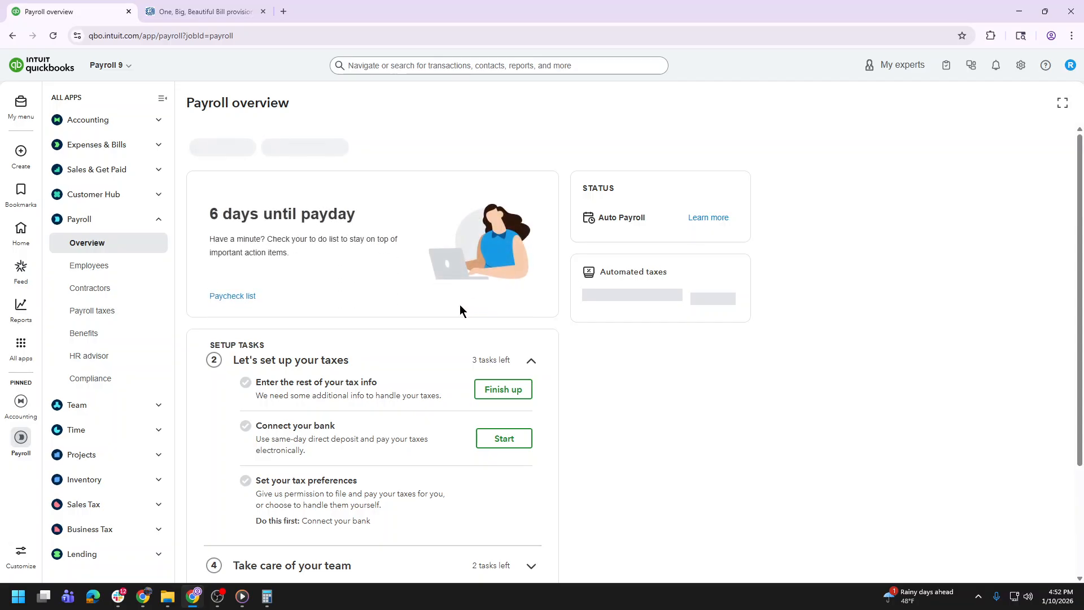
left_click(281, 146)
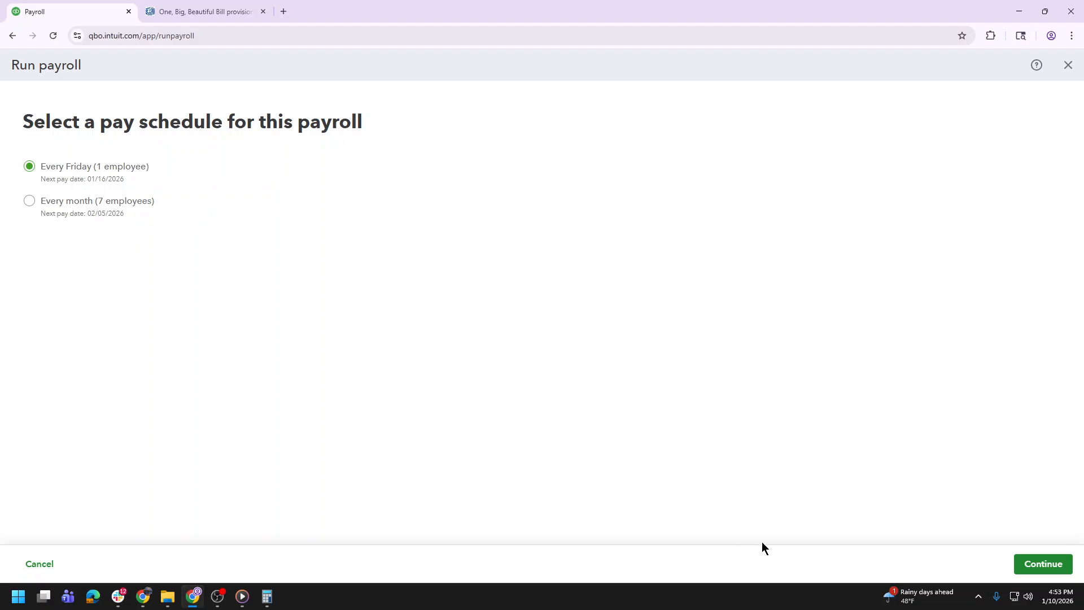
left_click(1031, 566)
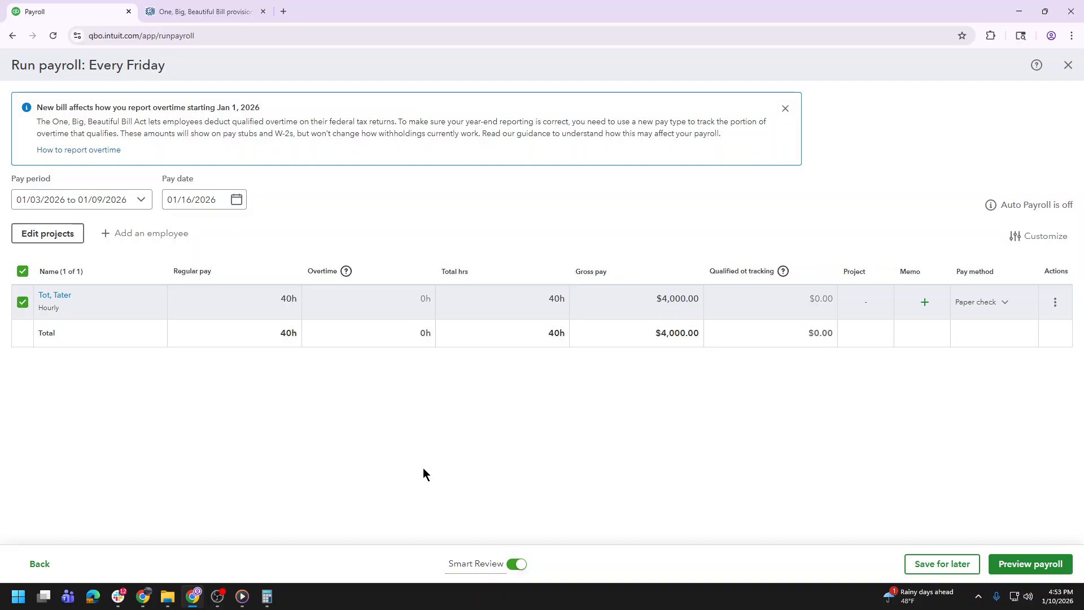
- Enter 10 overtime hours for the hourly employee in the Every Friday payroll
left_click(421, 307)
type("1")
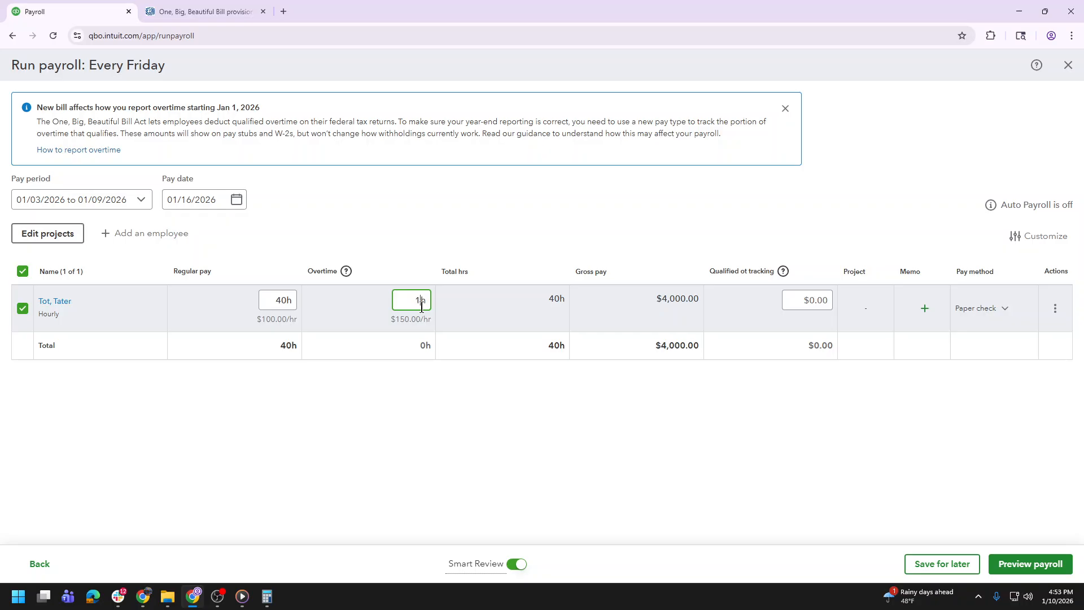
key("Tab")
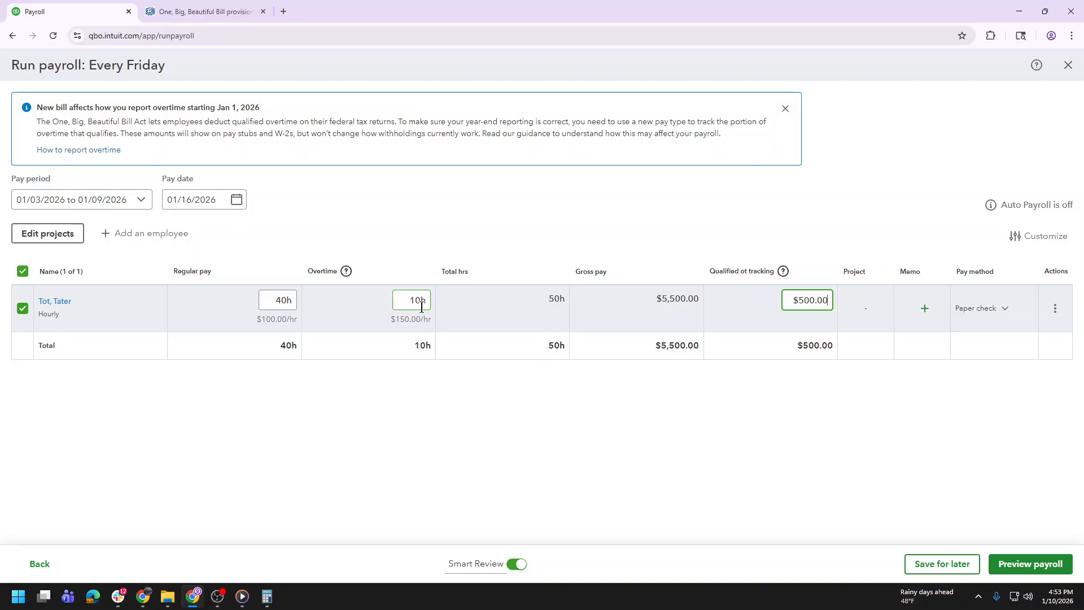
- Set the employee's Qualified OT Tracking amount to $1,000.00
key("BackSpace")
key("BackSpace")
key("BackSpace")
key("BackSpace")
key("BackSpace")
type("100000")
key("Tab")
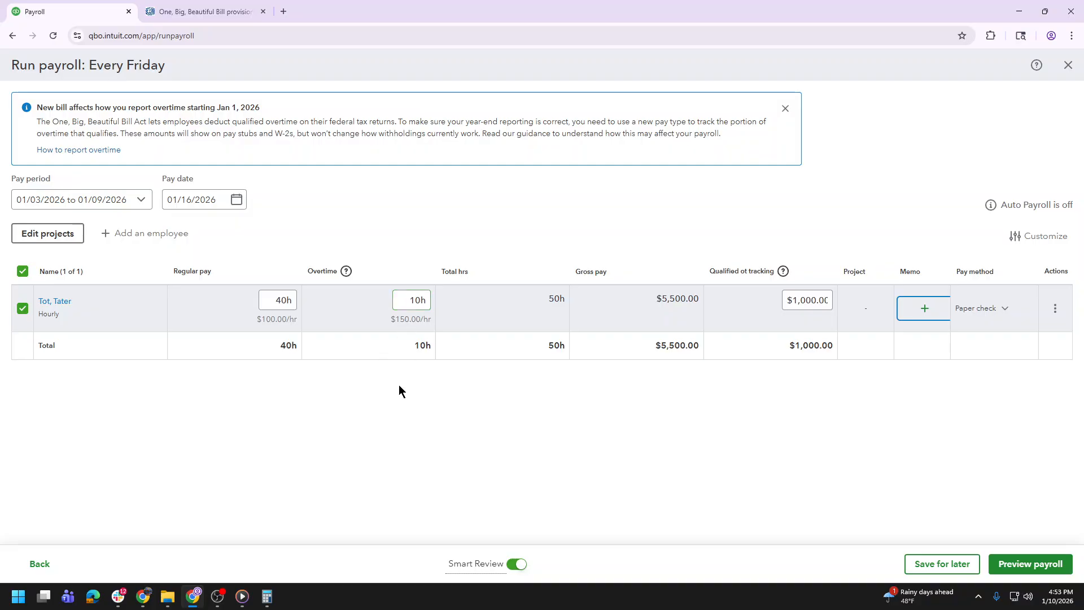
- Preview the payroll and open the hourly employee's paycheck details
left_click(1032, 566)
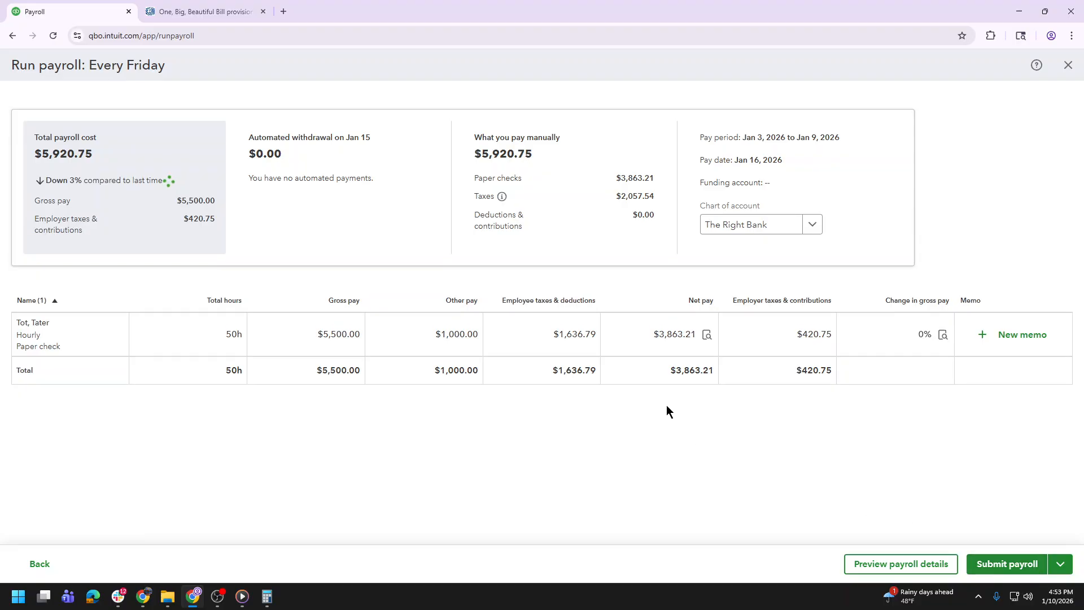
left_click(707, 336)
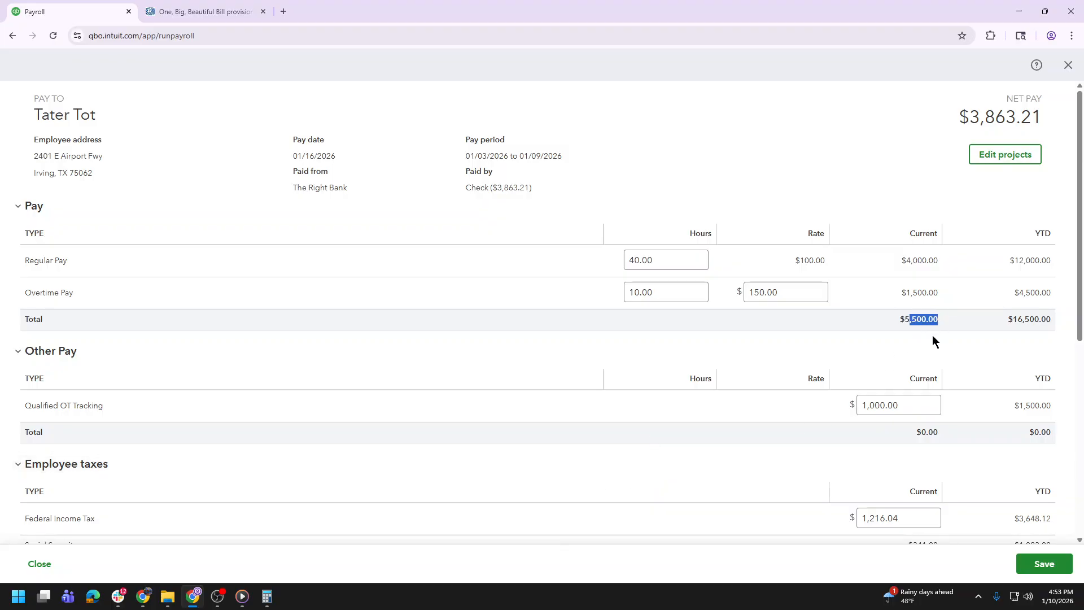
- Calculate 5500 × 0.062 in Calculator and compare the result with the employee's current Social Security tax on the paycheck
left_click(267, 596)
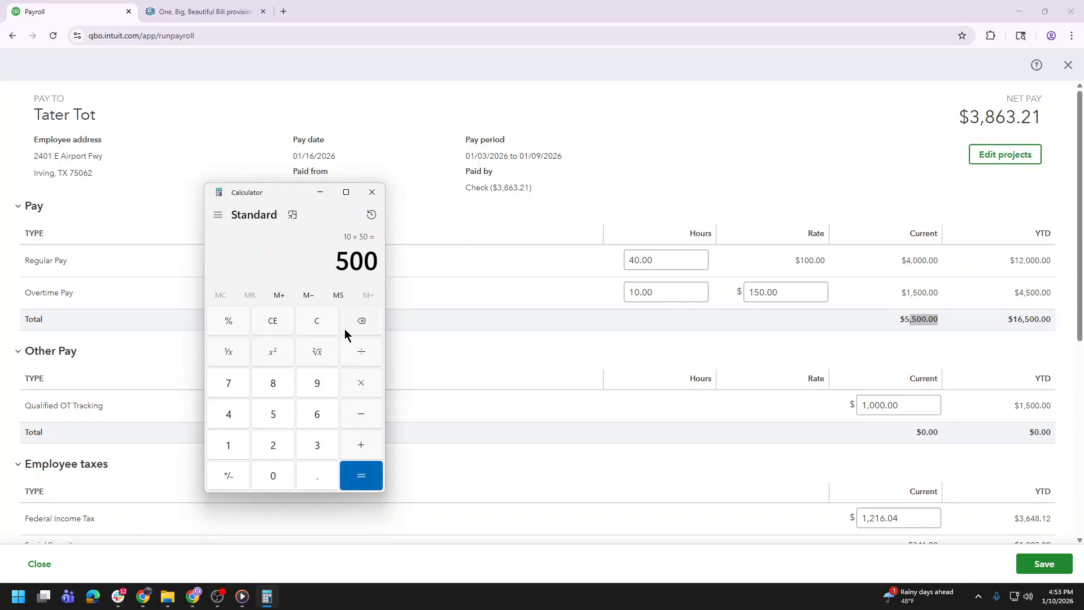
left_click(326, 322)
type("5500*")
type("0.062")
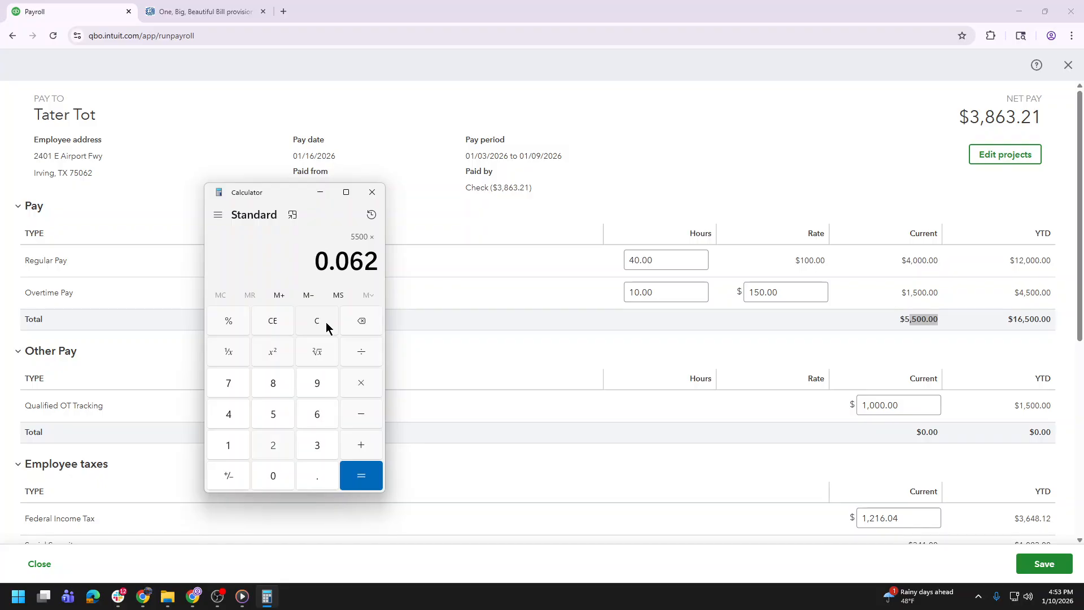
key("Return")
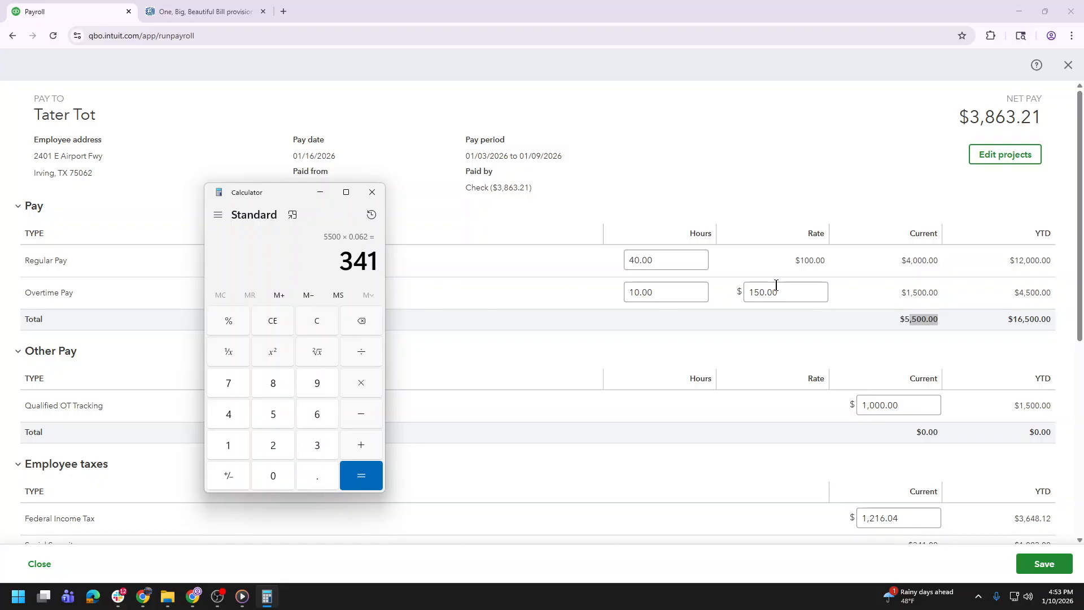
scroll(771, 305, "down", 3)
left_click_drag(939, 377, 913, 379)
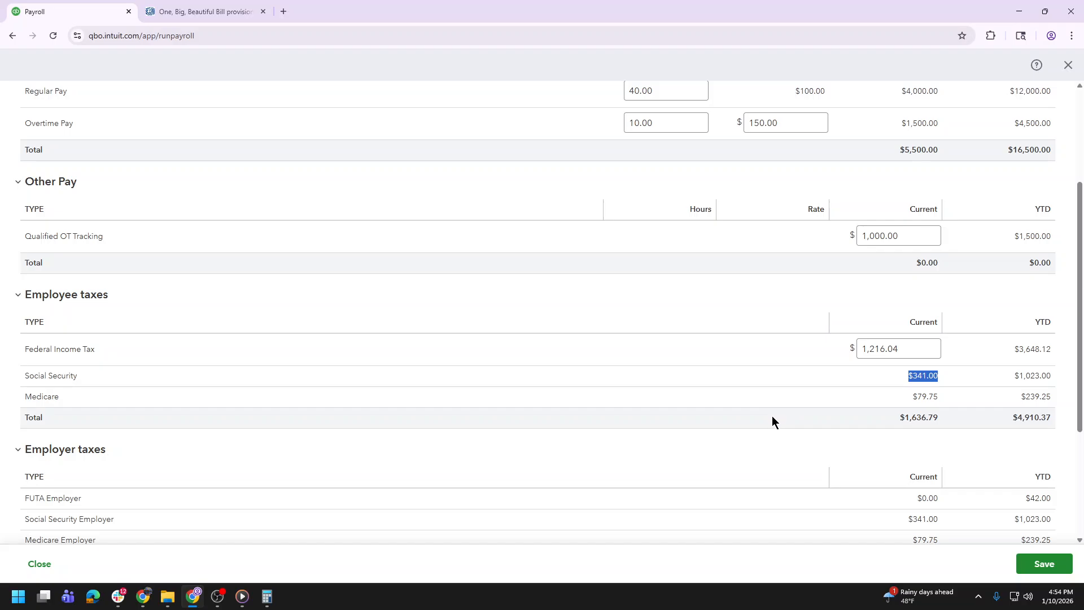
- Examine the paycheck's current and year-to-date Qualified OT Tracking, its overtime pay, and the employee and employer taxes
left_click_drag(1019, 236, 1050, 249)
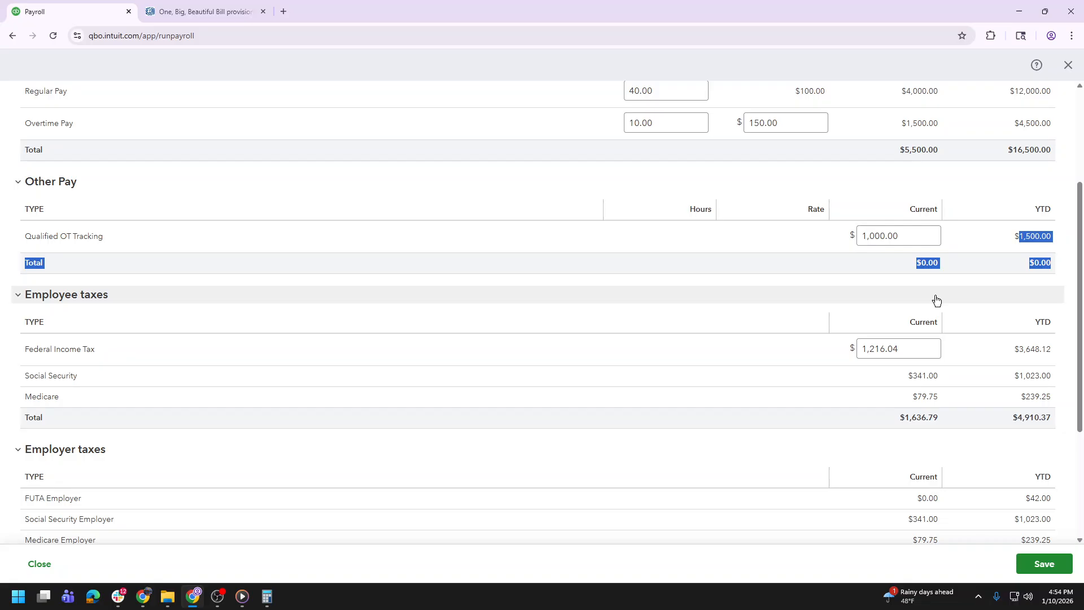
left_click(967, 243)
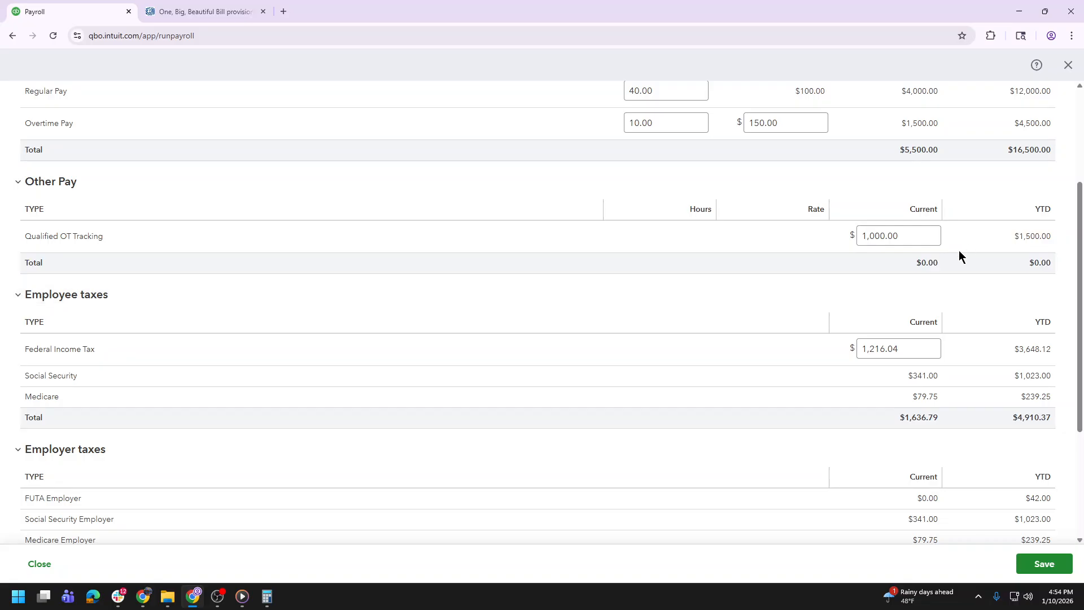
left_click(905, 245)
scroll(905, 245, "up", 1)
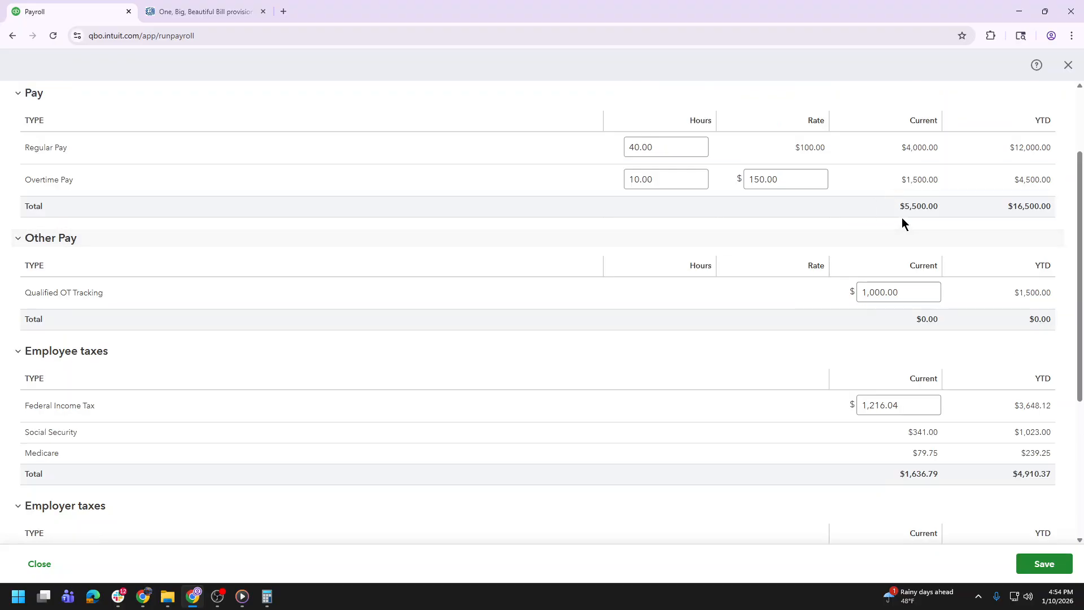
left_click_drag(943, 179, 894, 180)
left_click(915, 290)
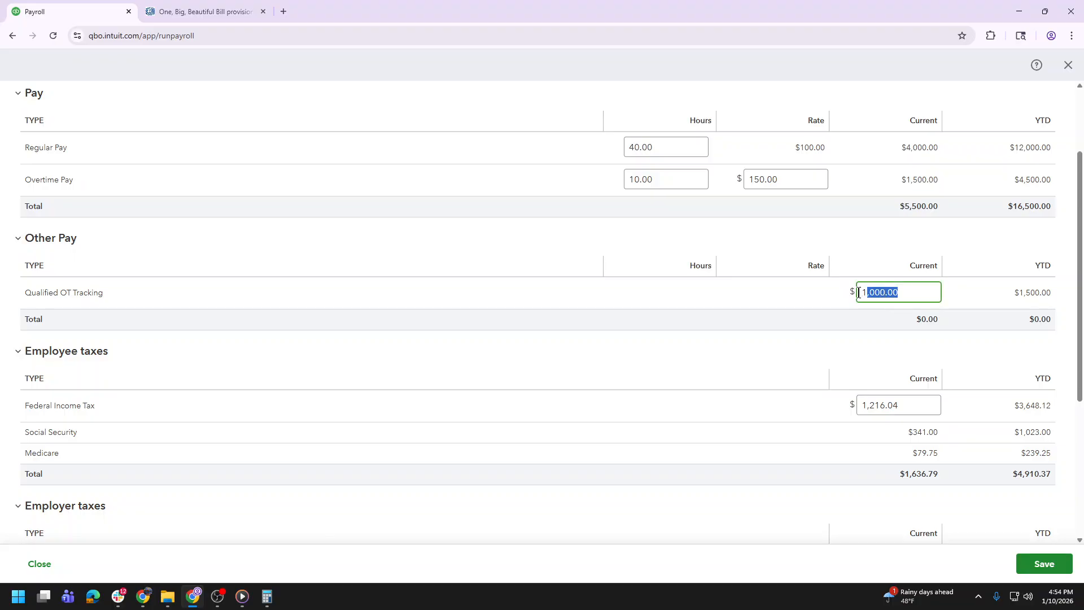
left_click(846, 355)
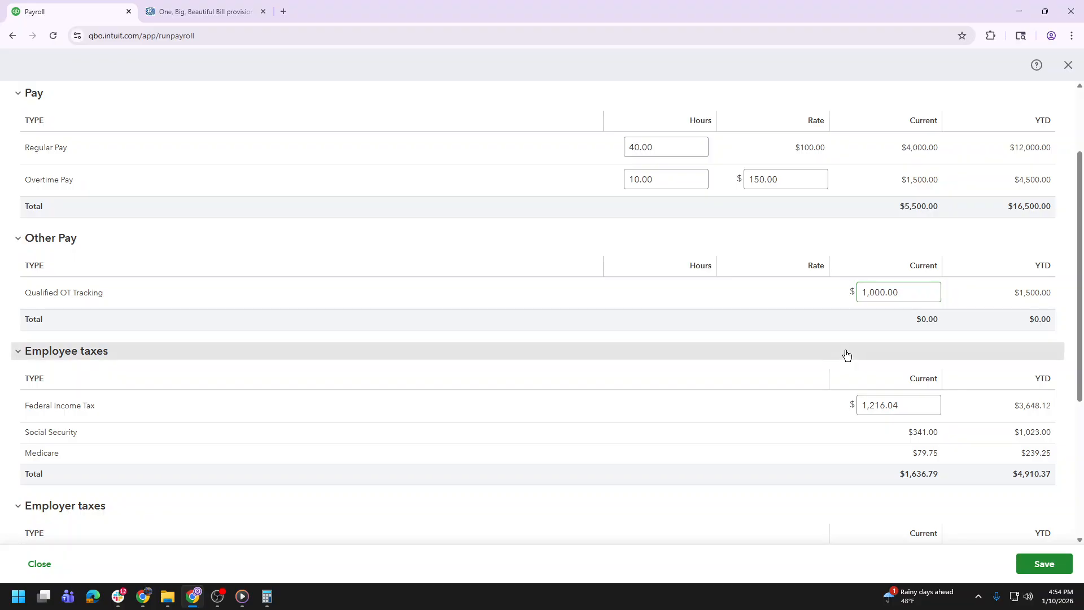
left_click(847, 358)
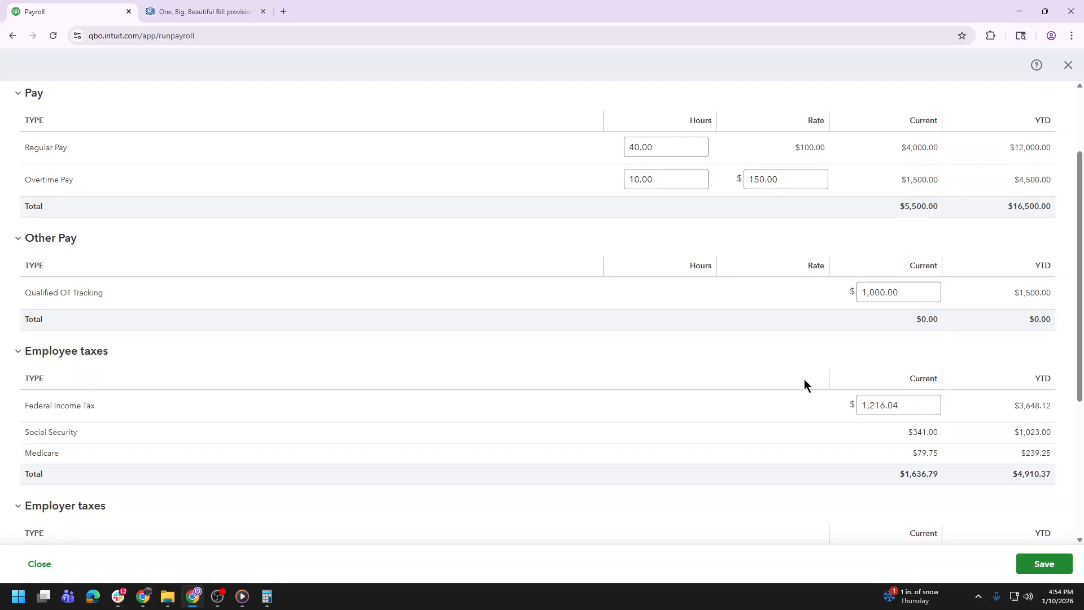
scroll(804, 384, "down", 3)
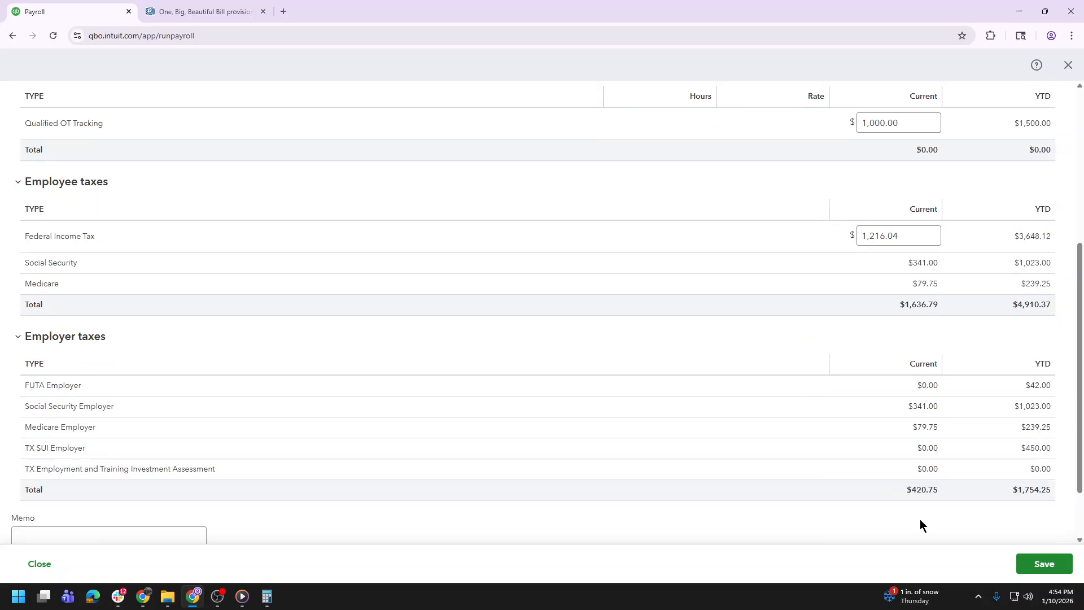
- Save the paycheck, submit the Every Friday payroll, and close the payroll run
left_click(1045, 565)
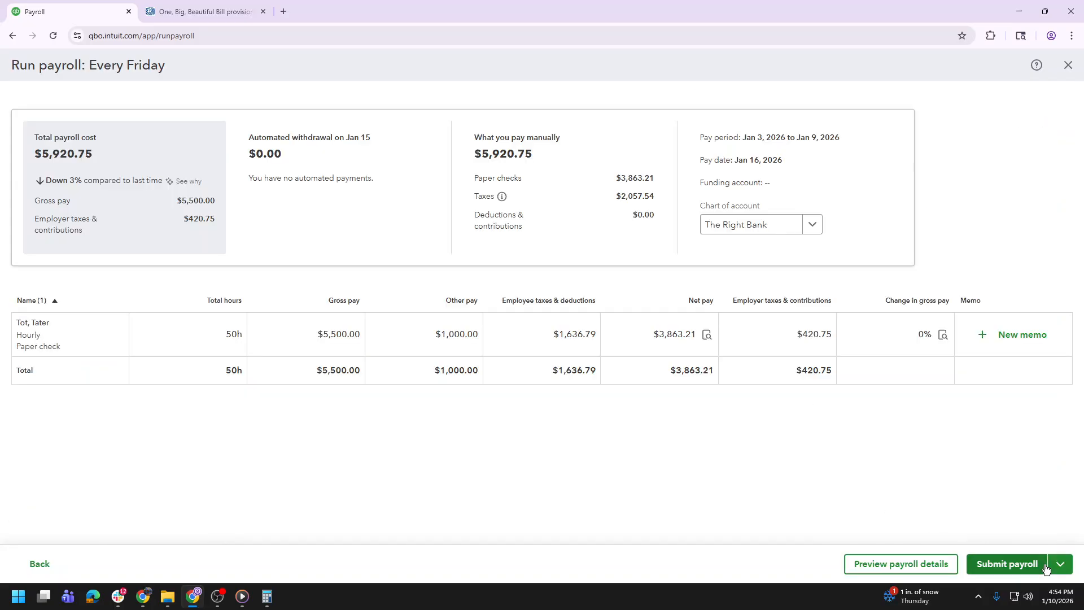
left_click(1003, 569)
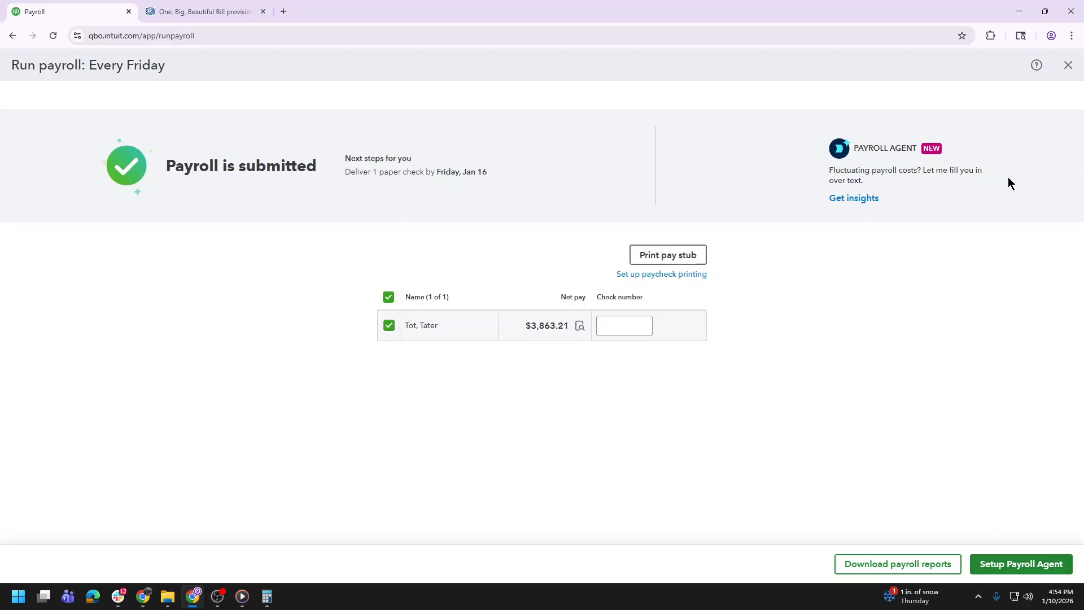
left_click(1069, 64)
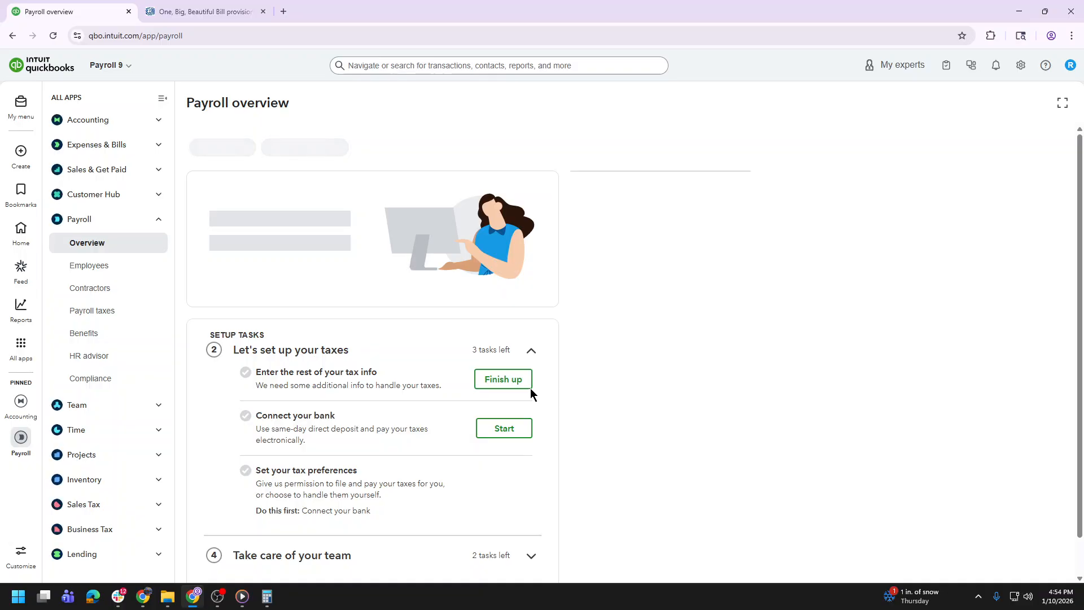
- Open the Payroll Details report from the standard reports to check the newly submitted paycheck
left_click(20, 308)
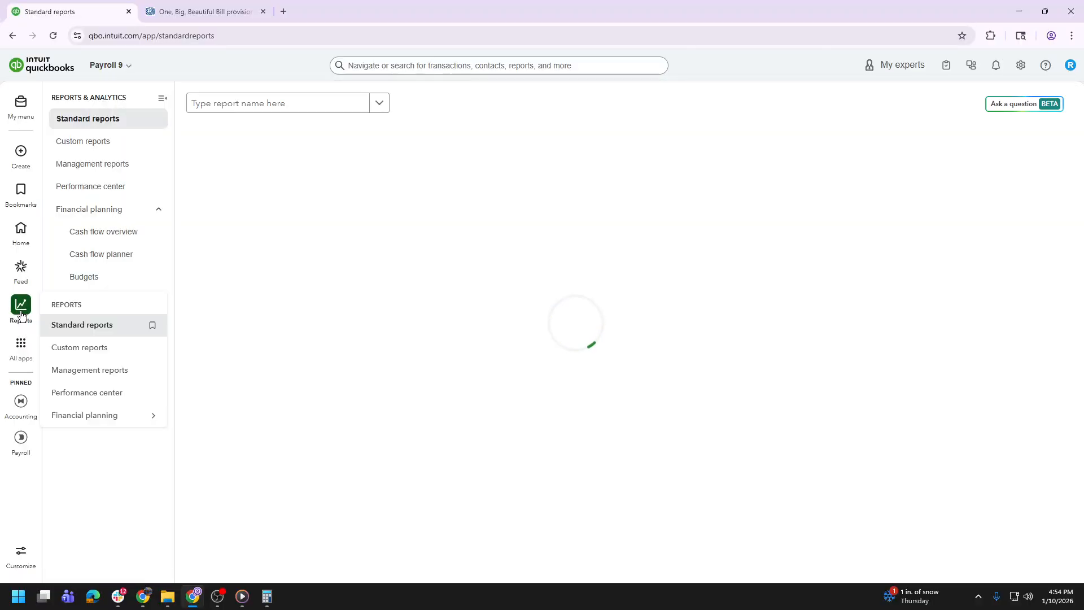
scroll(479, 382, "down", 10)
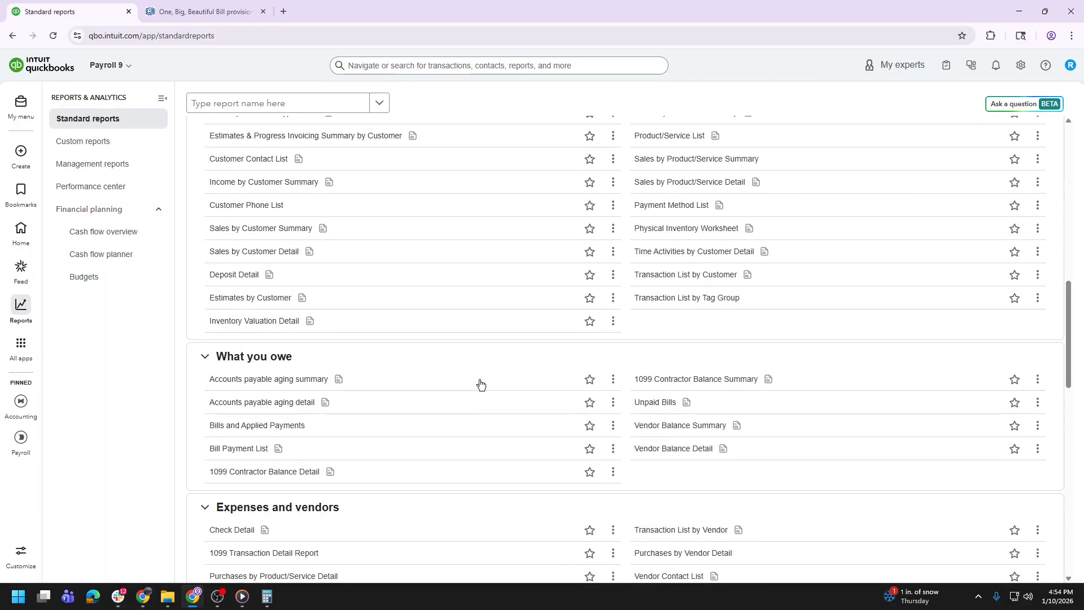
scroll(479, 384, "down", 15)
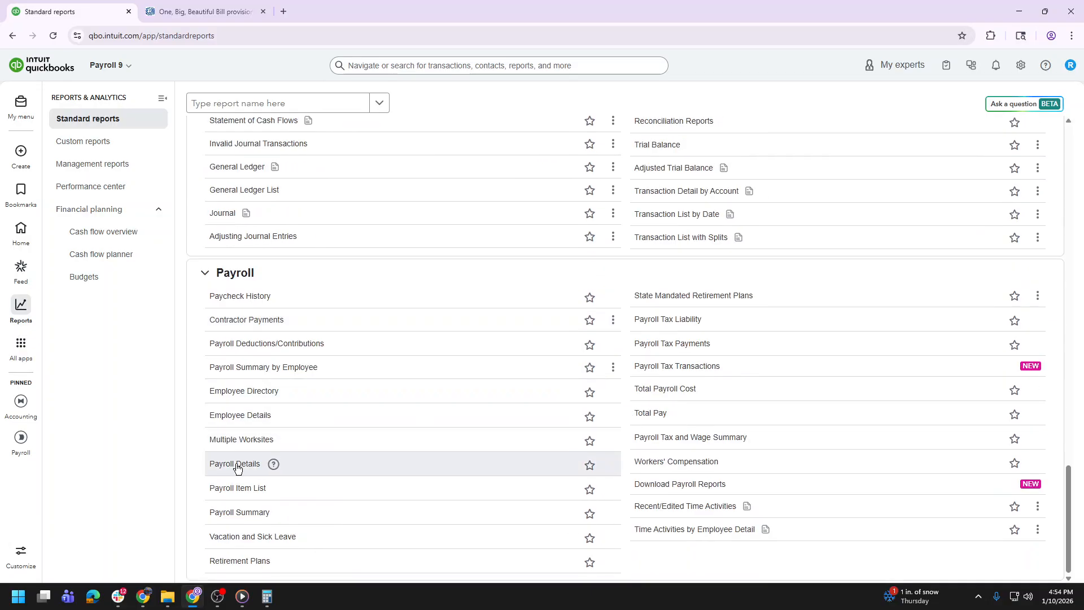
left_click(235, 464)
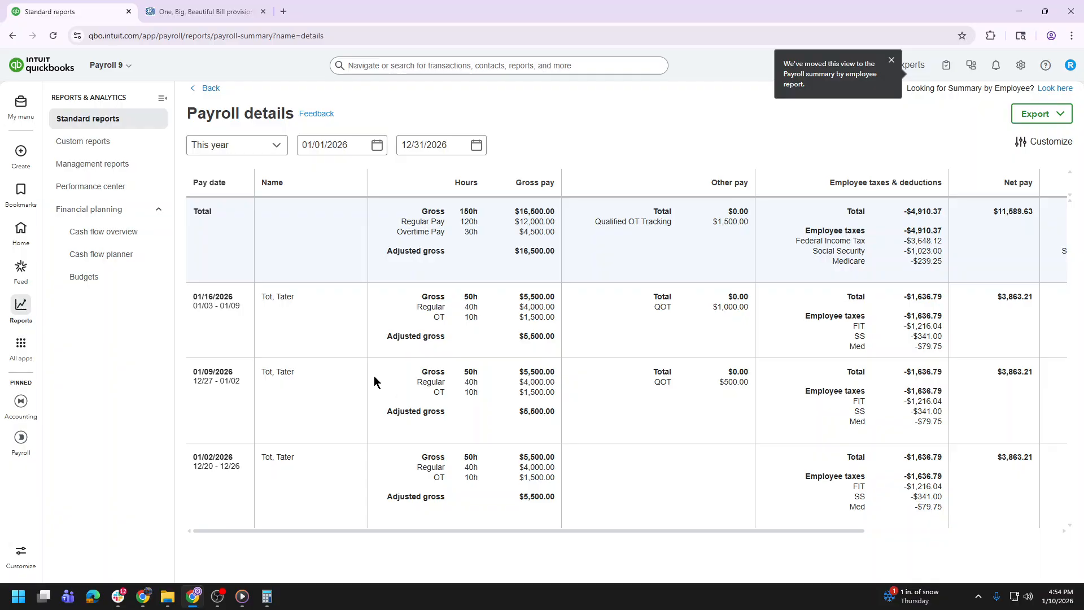